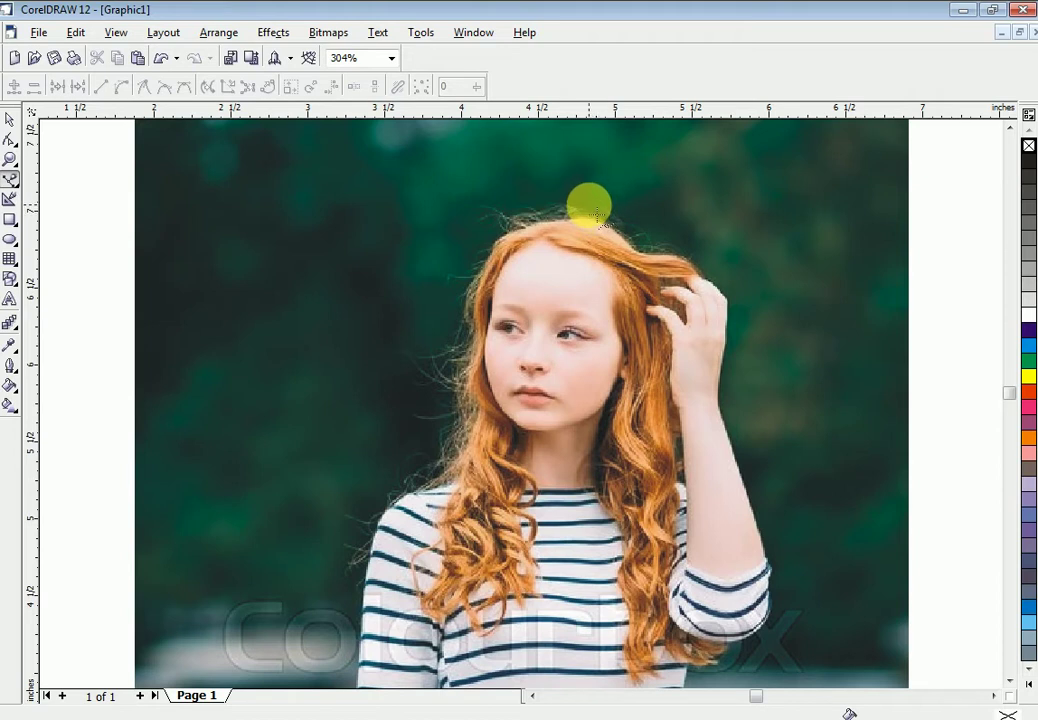
click(589, 205)
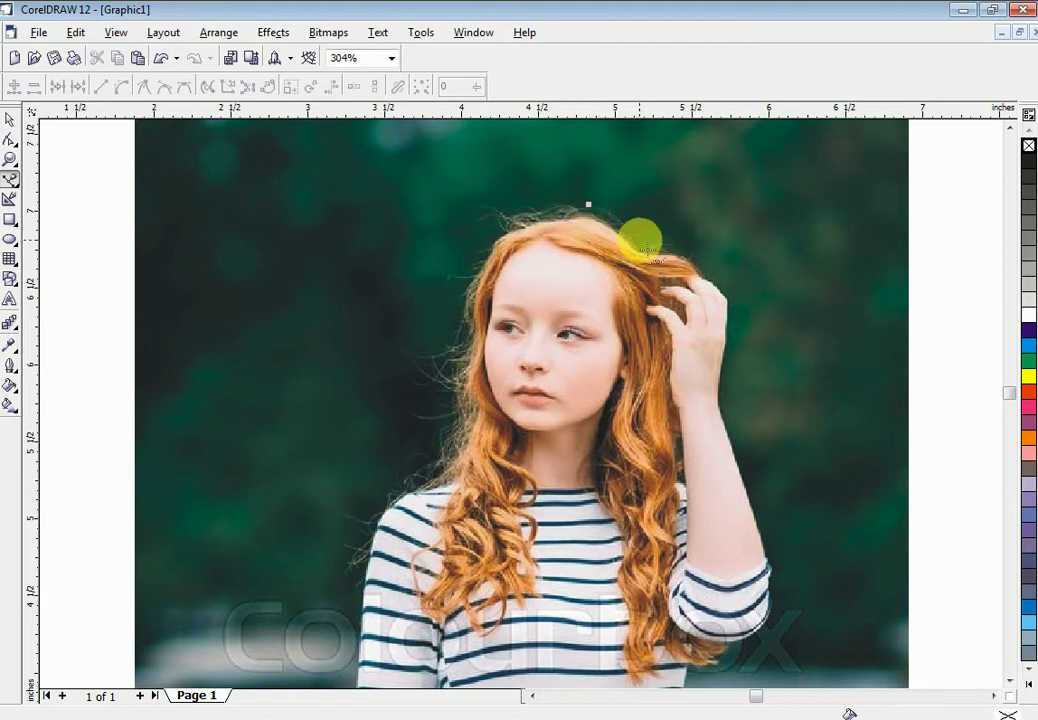
click(640, 255)
key(ctrl+z)
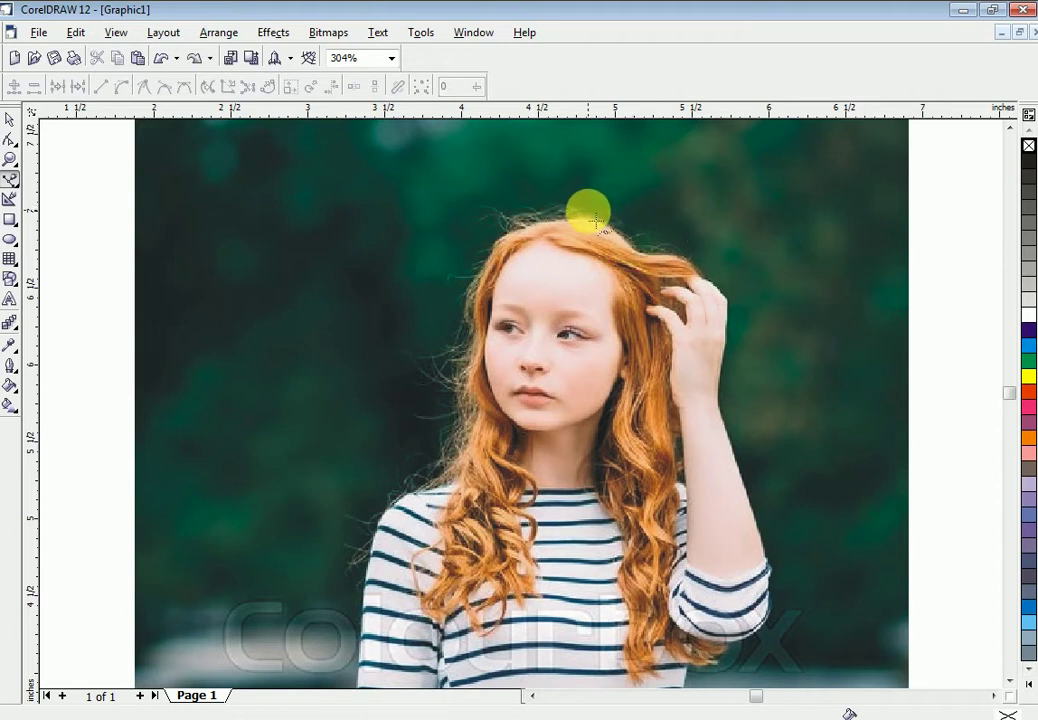
- Trace a Bezier outline from the top of the girl's head along her hair to the knuckles of the raised hand
click(590, 212)
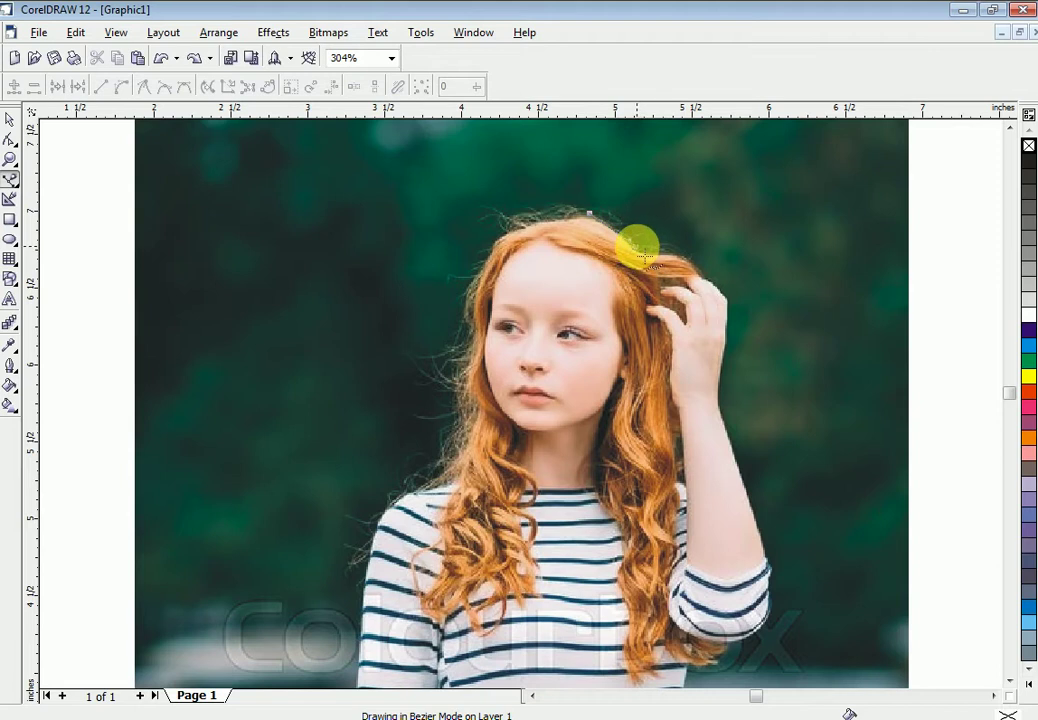
click(636, 246)
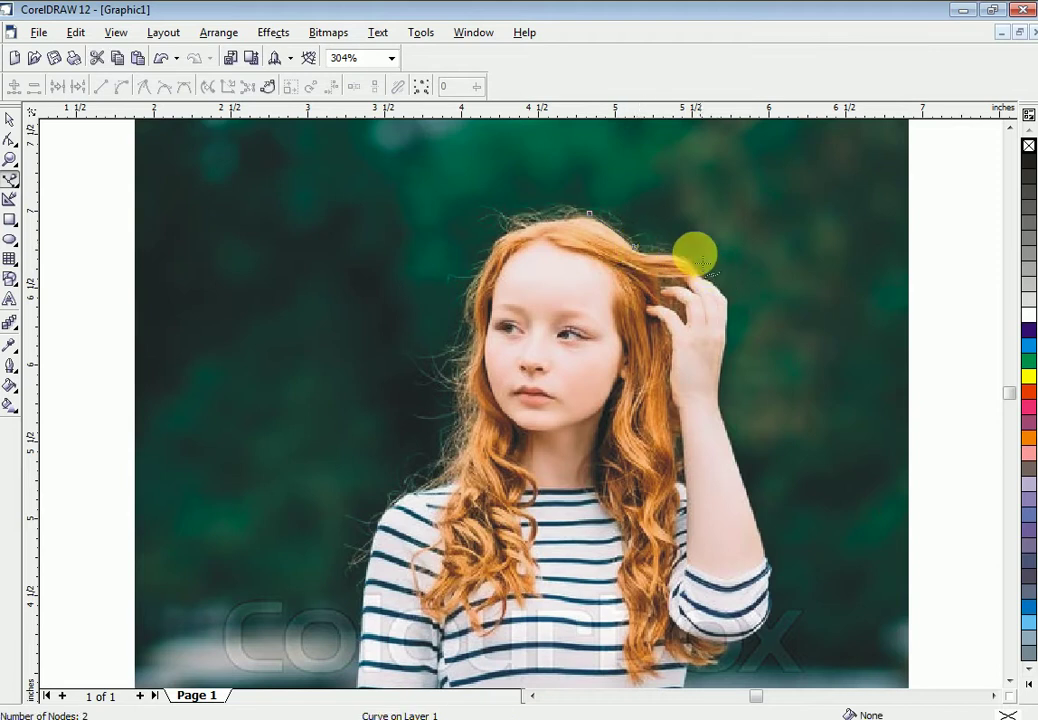
click(680, 258)
mouse_move(679, 256)
mouse_down()
mouse_move(724, 254)
mouse_move(672, 255)
mouse_up()
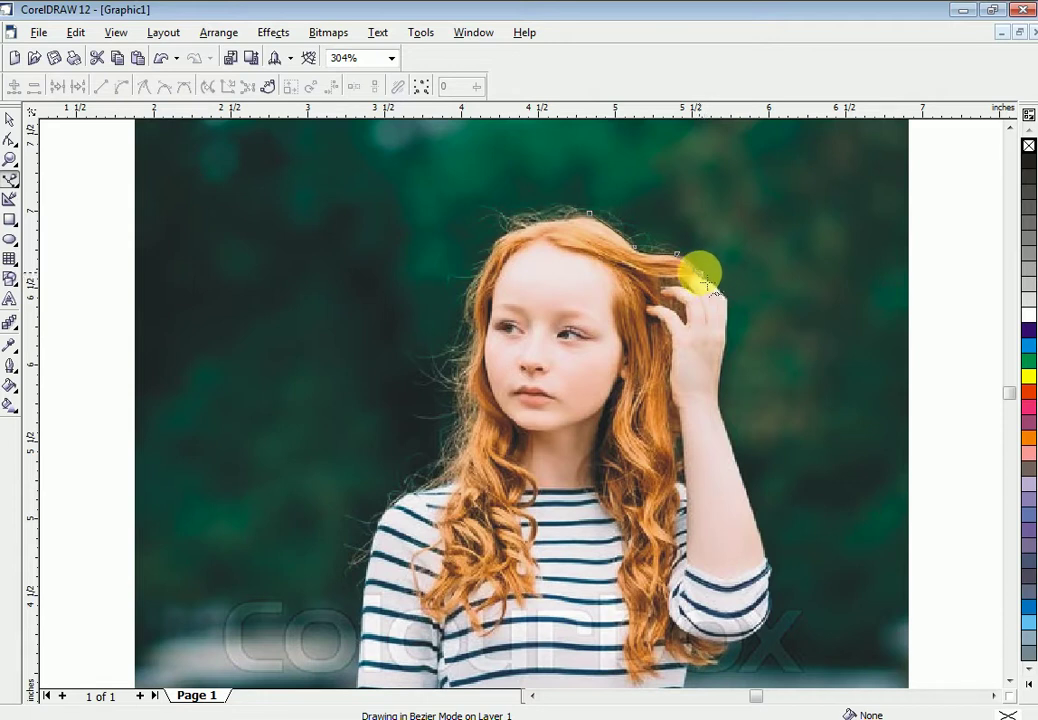
click(701, 273)
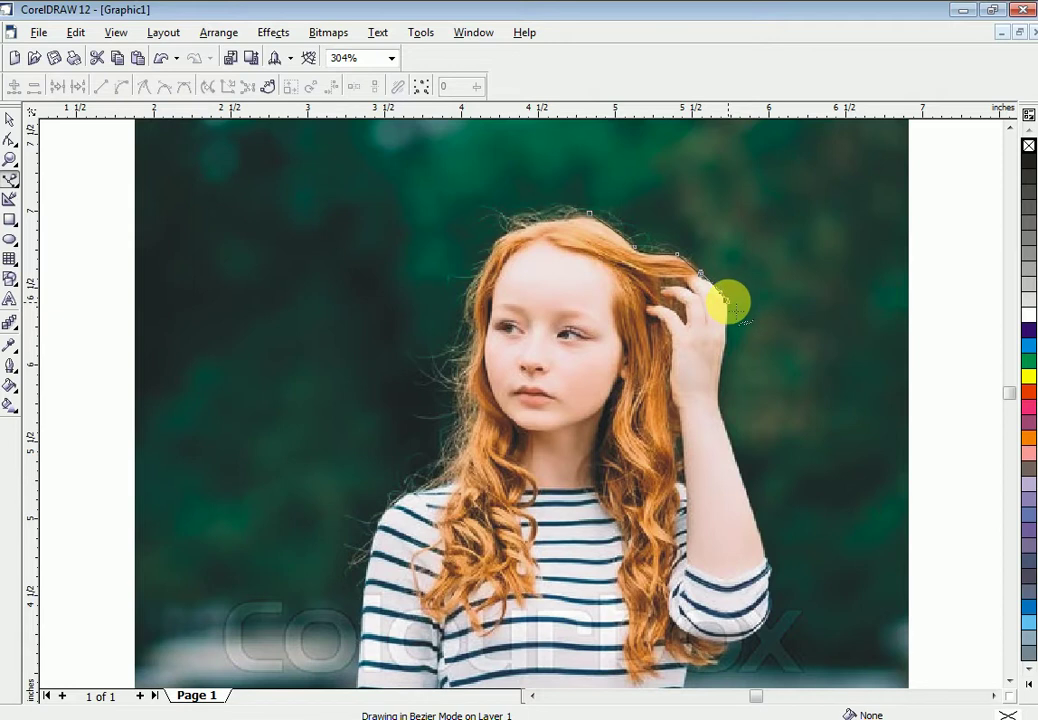
click(725, 300)
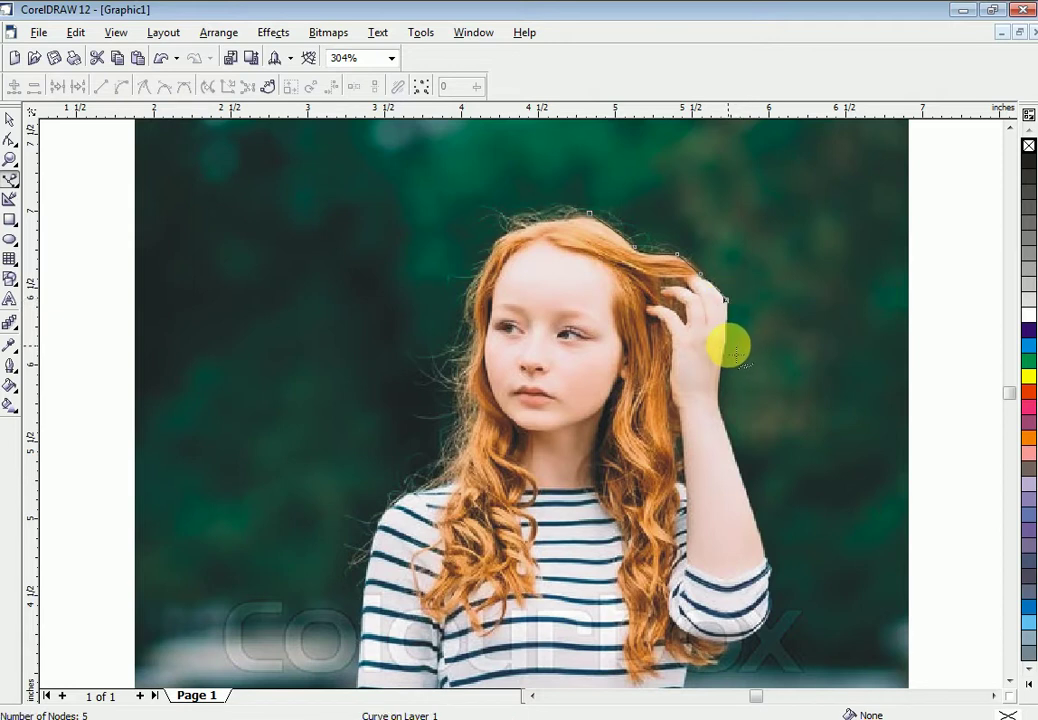
- Extend the Bezier outline down the back of the raised hand, adjusting the curve to follow its outer edge
click(728, 348)
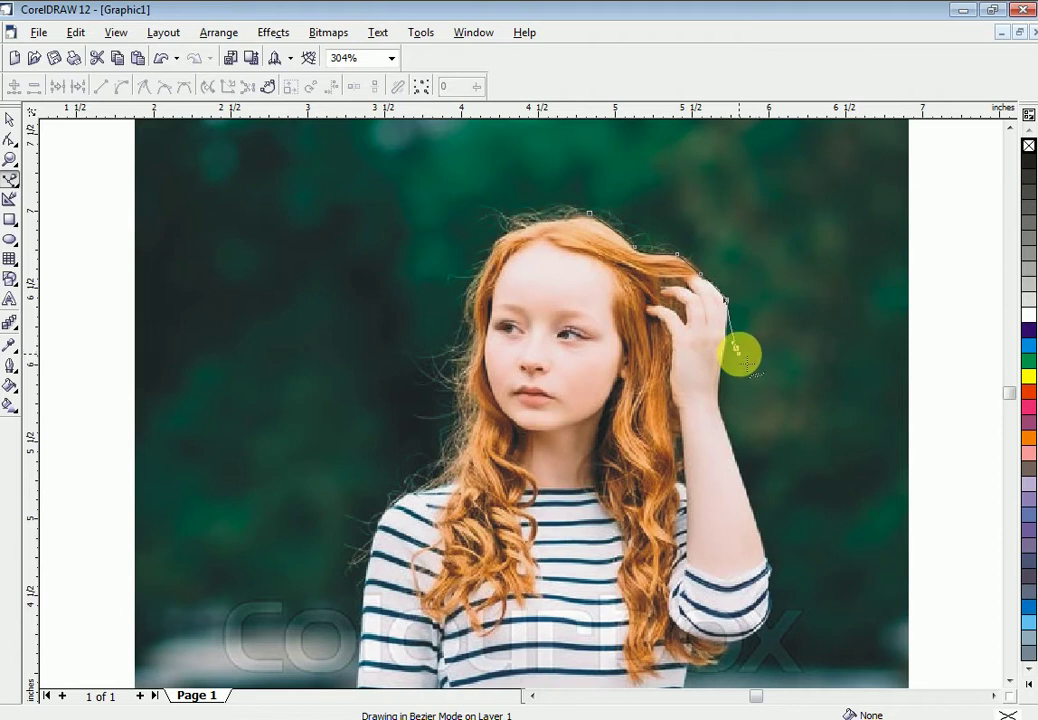
drag(767, 348, 742, 353)
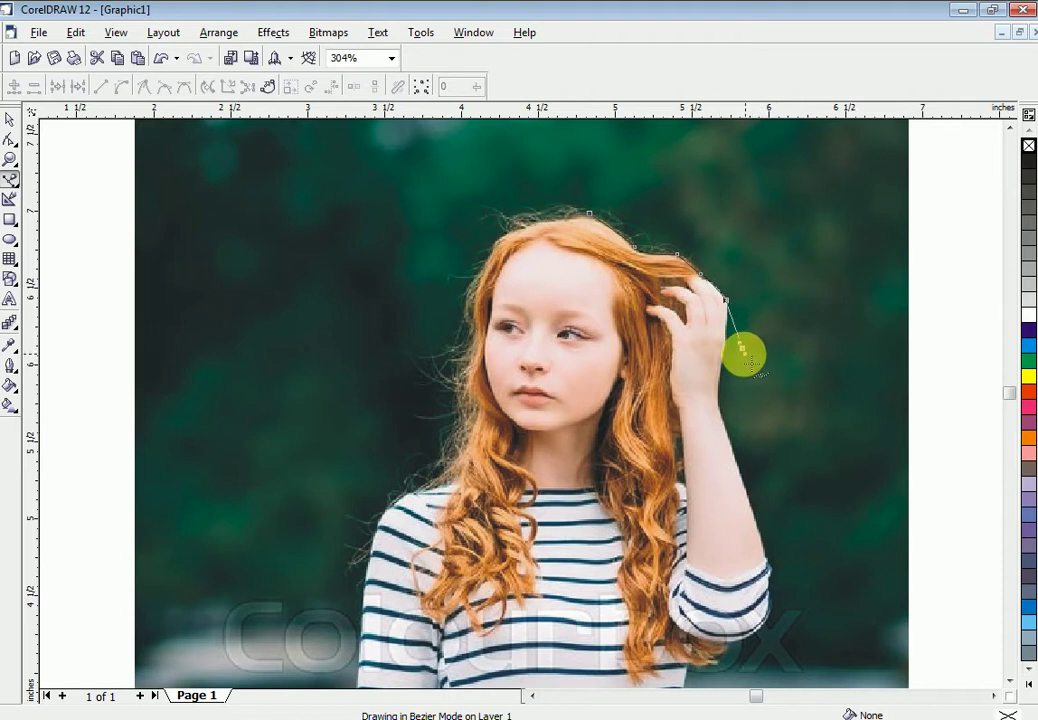
drag(780, 322, 728, 356)
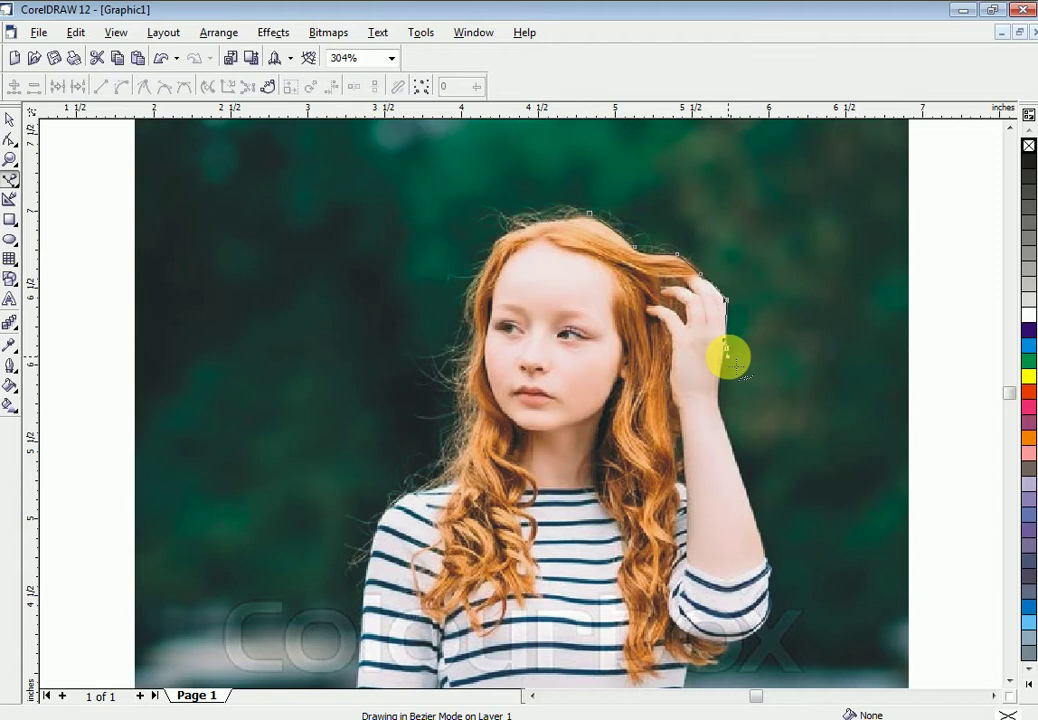
drag(728, 356, 732, 352)
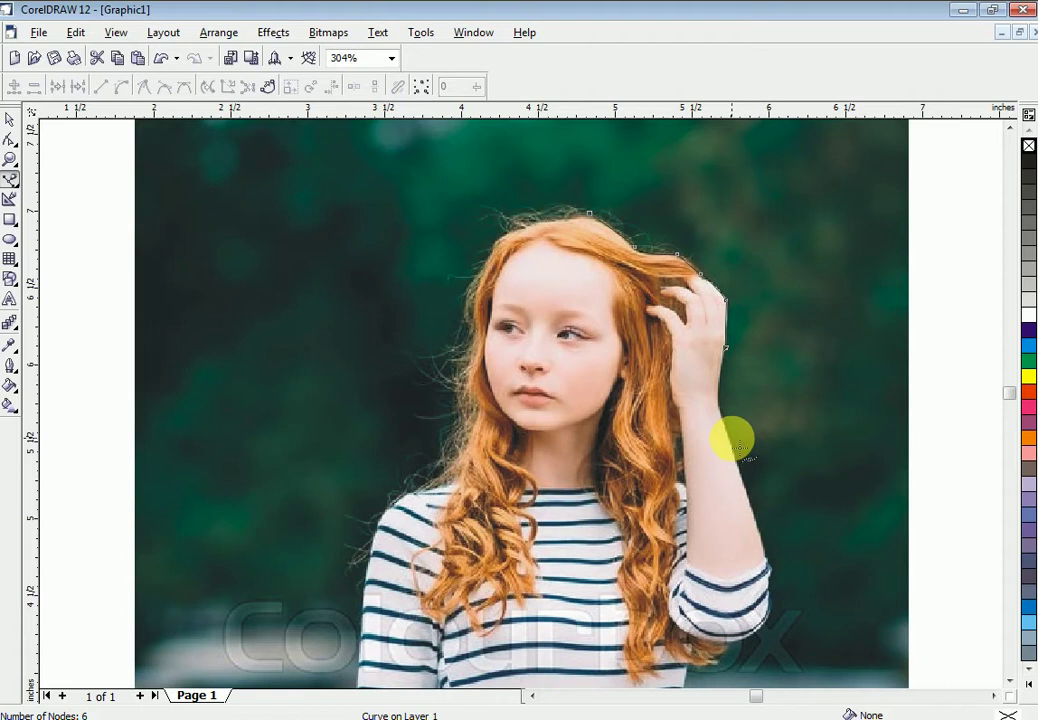
- Continue the outline past the wrist and along the outer forearm of the raised arm to the sleeve cuff
click(731, 438)
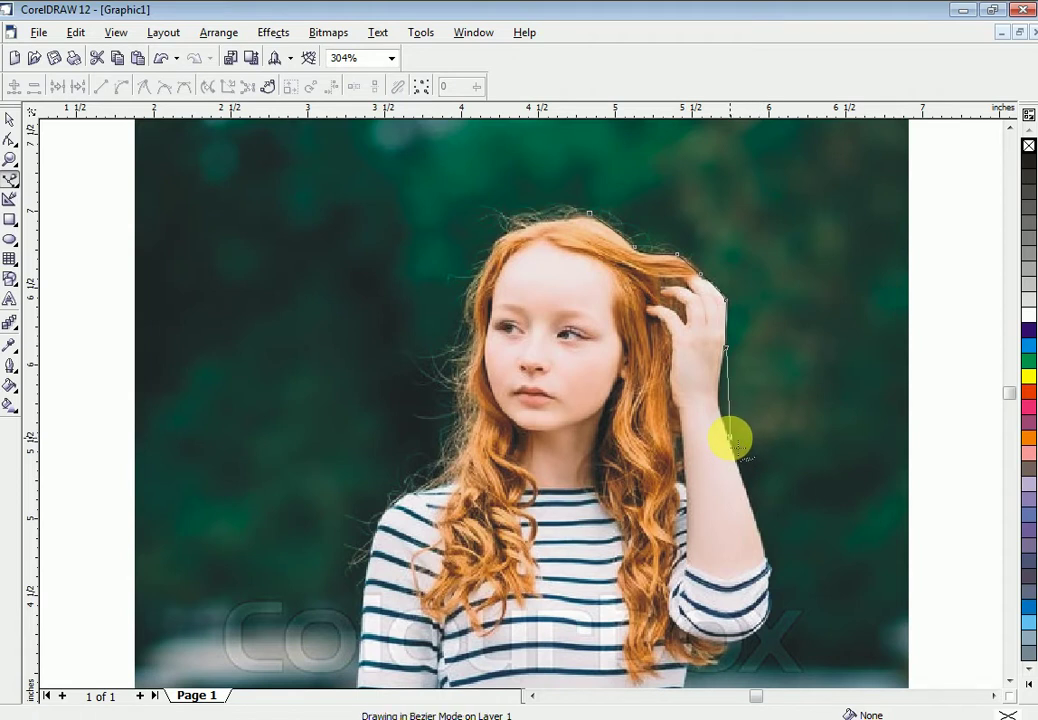
drag(731, 438, 755, 471)
double_click(731, 437)
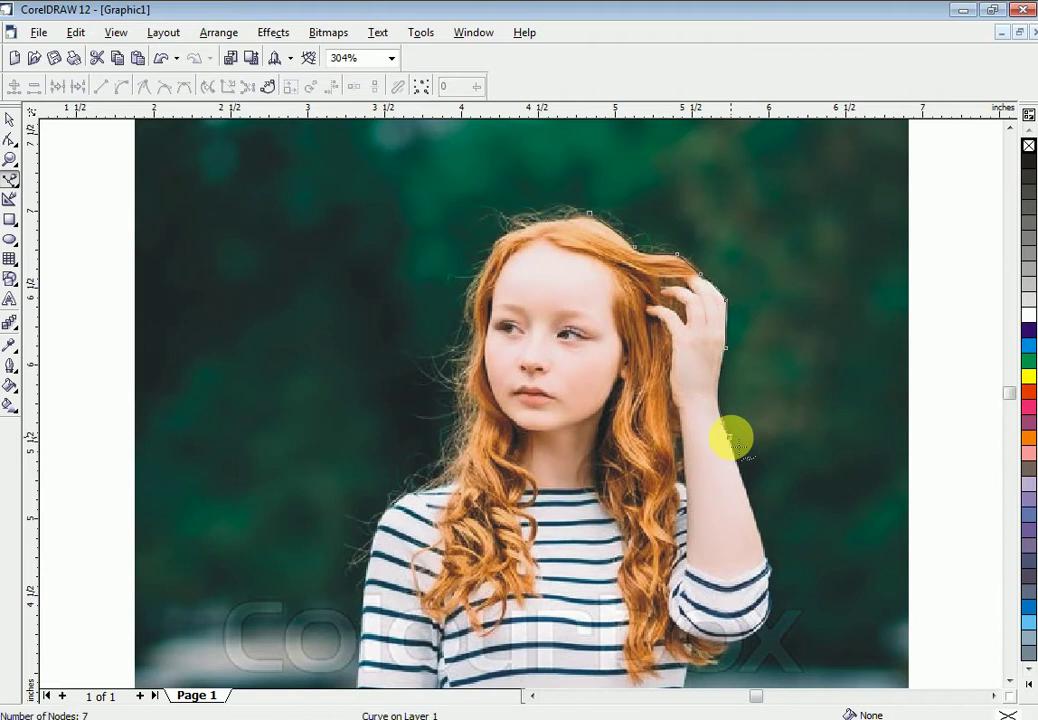
drag(762, 550, 776, 578)
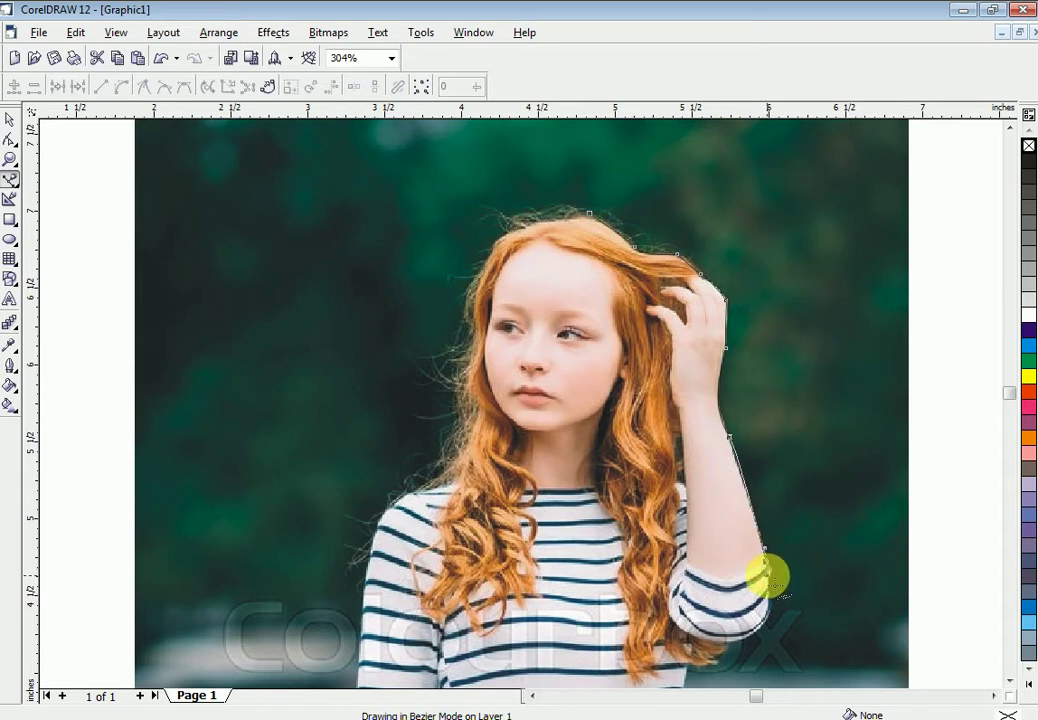
double_click(765, 565)
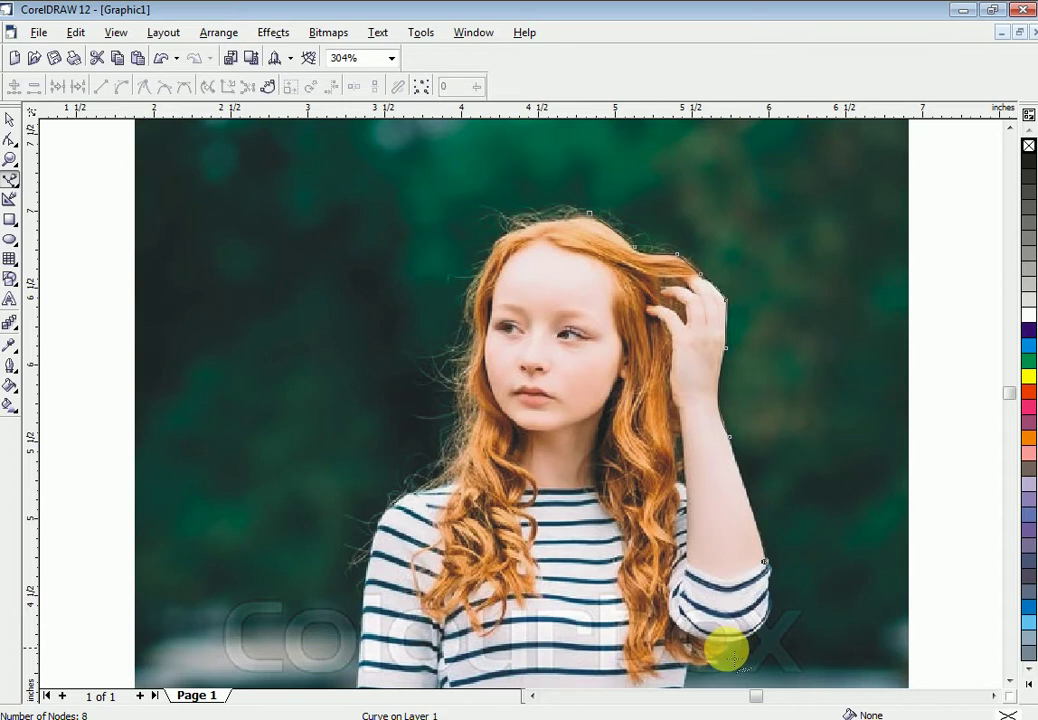
- Curve the outline around the raised arm's sleeve and past the hair tips to the side of the striped shirt
mouse_move(739, 638)
mouse_down()
mouse_move(704, 633)
mouse_move(688, 655)
mouse_move(741, 642)
mouse_move(727, 644)
mouse_up()
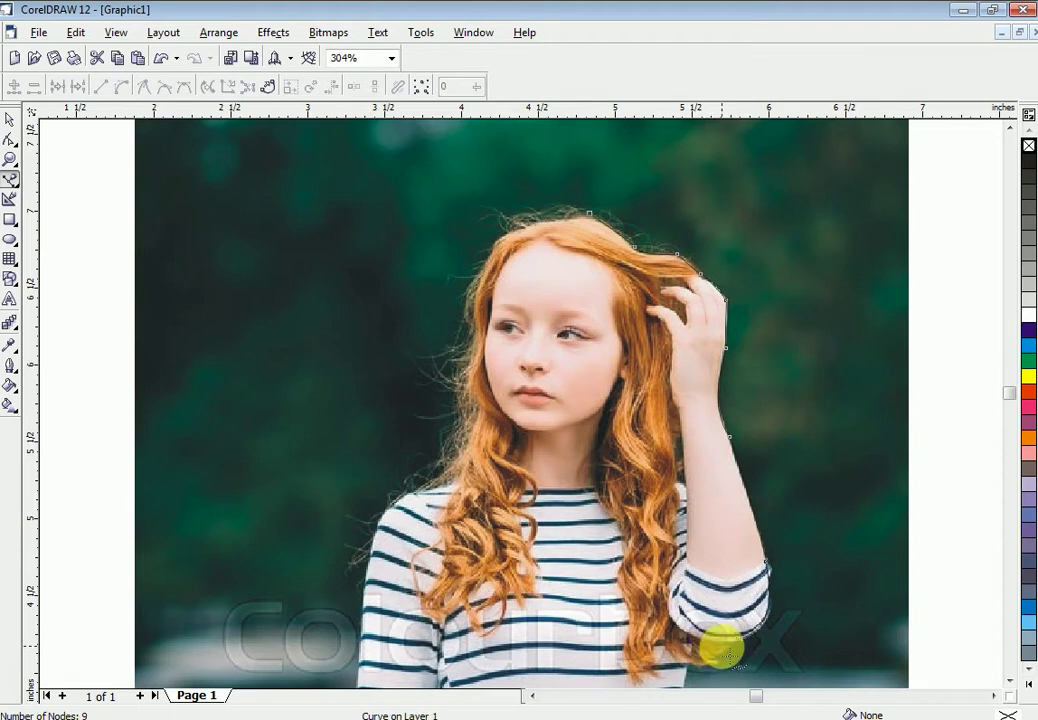
click(722, 645)
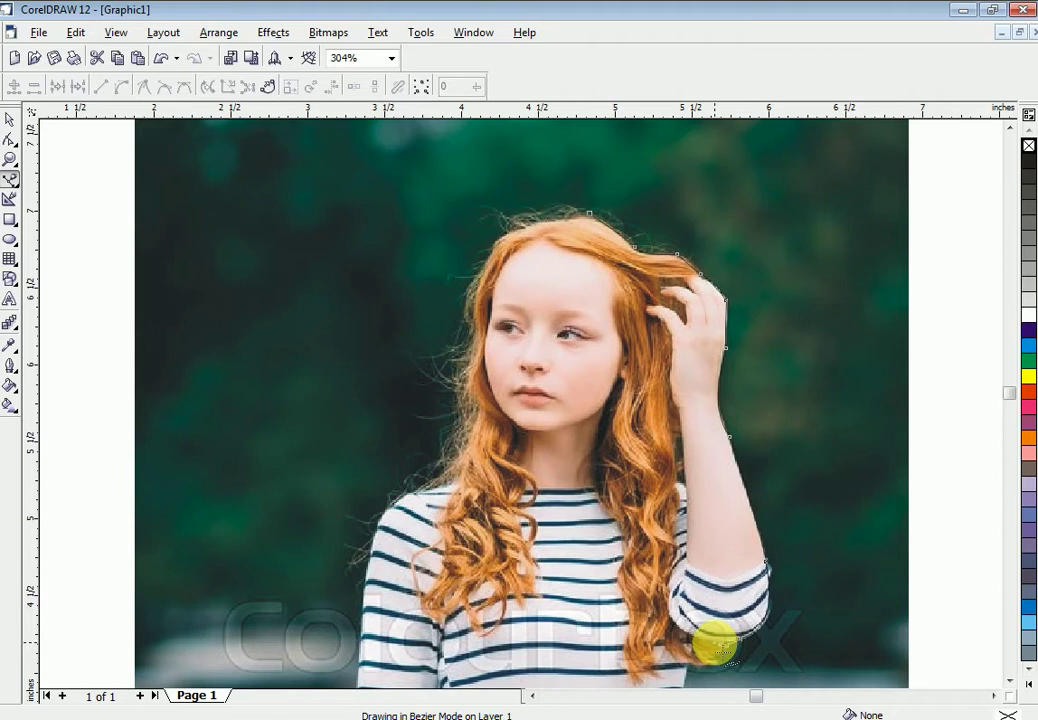
drag(721, 648, 721, 650)
click(706, 660)
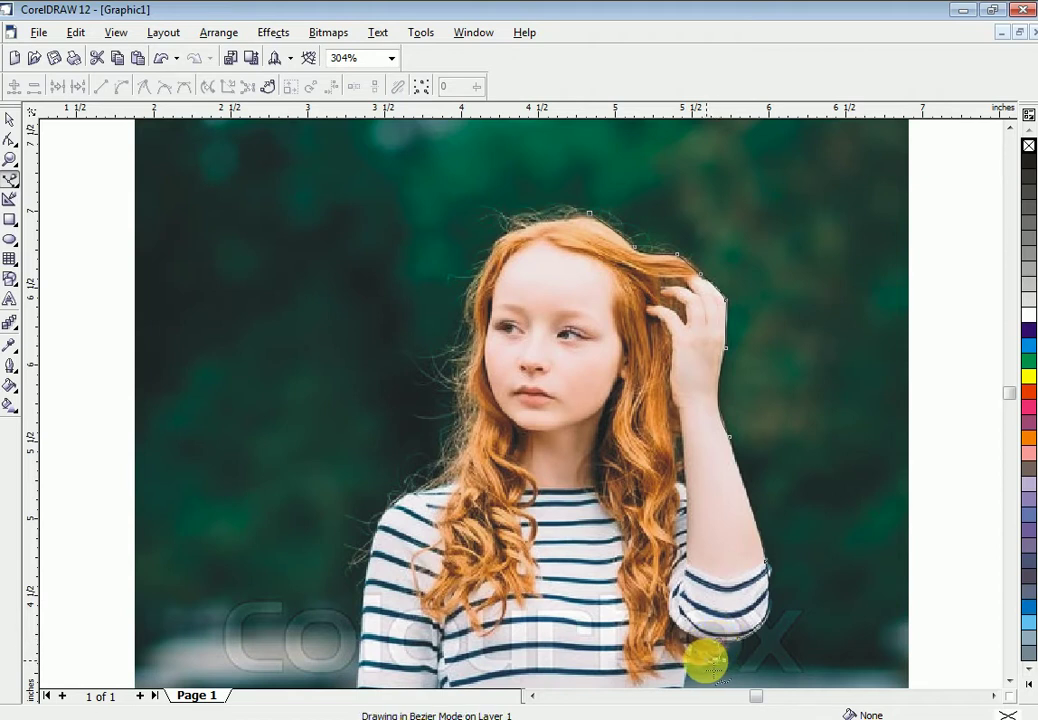
drag(707, 672, 707, 666)
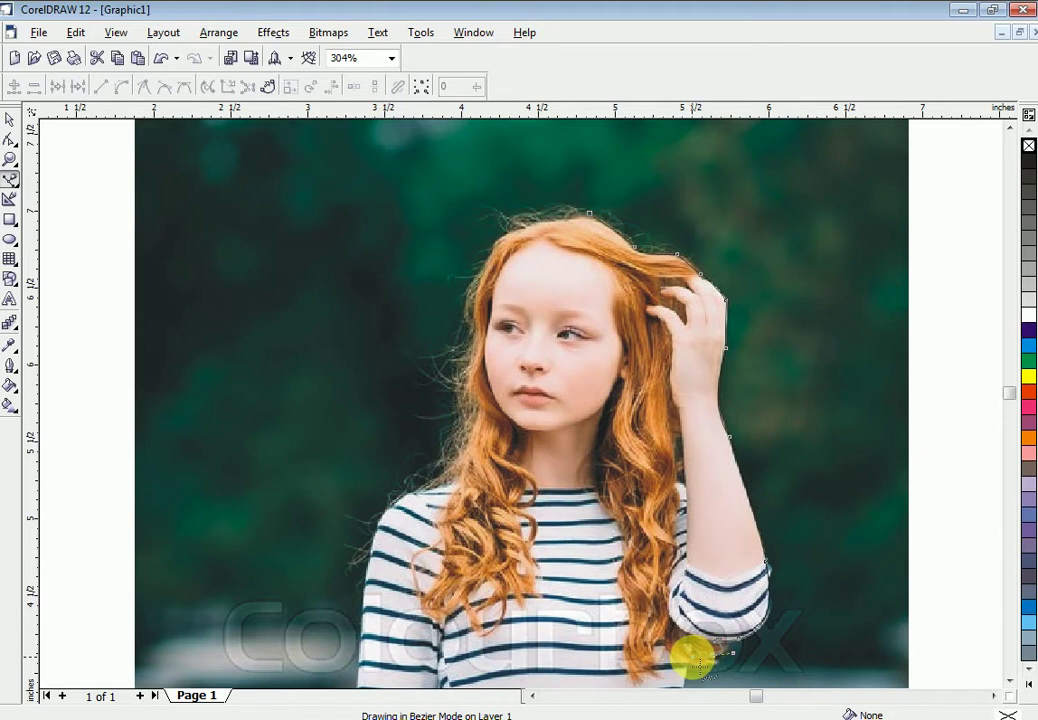
click(710, 659)
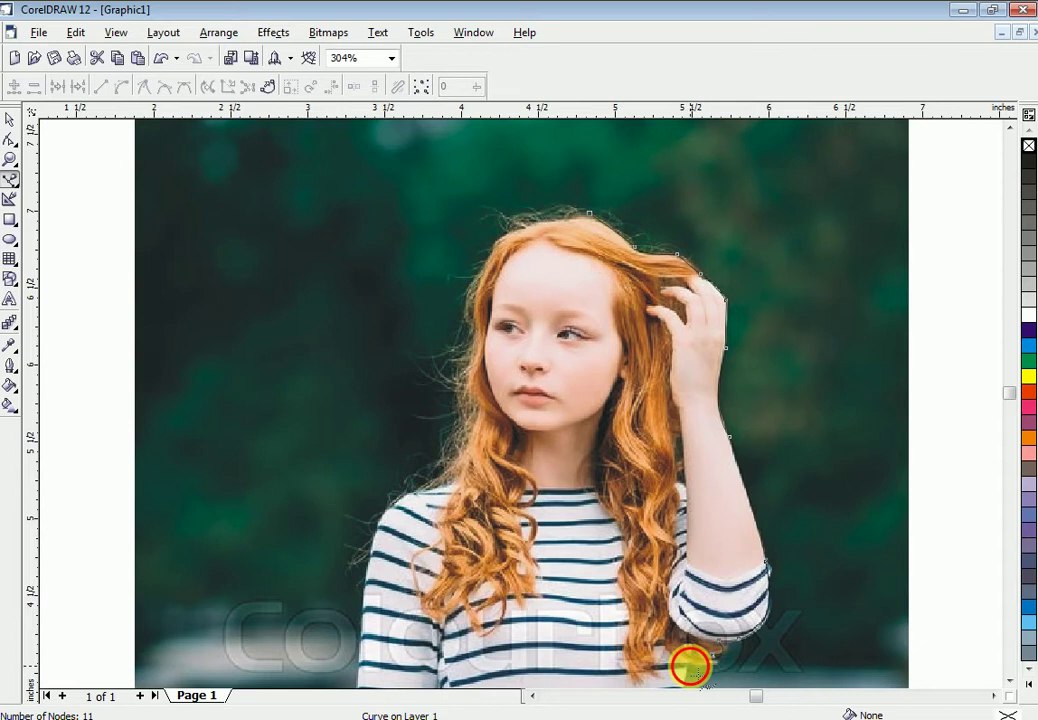
click(688, 666)
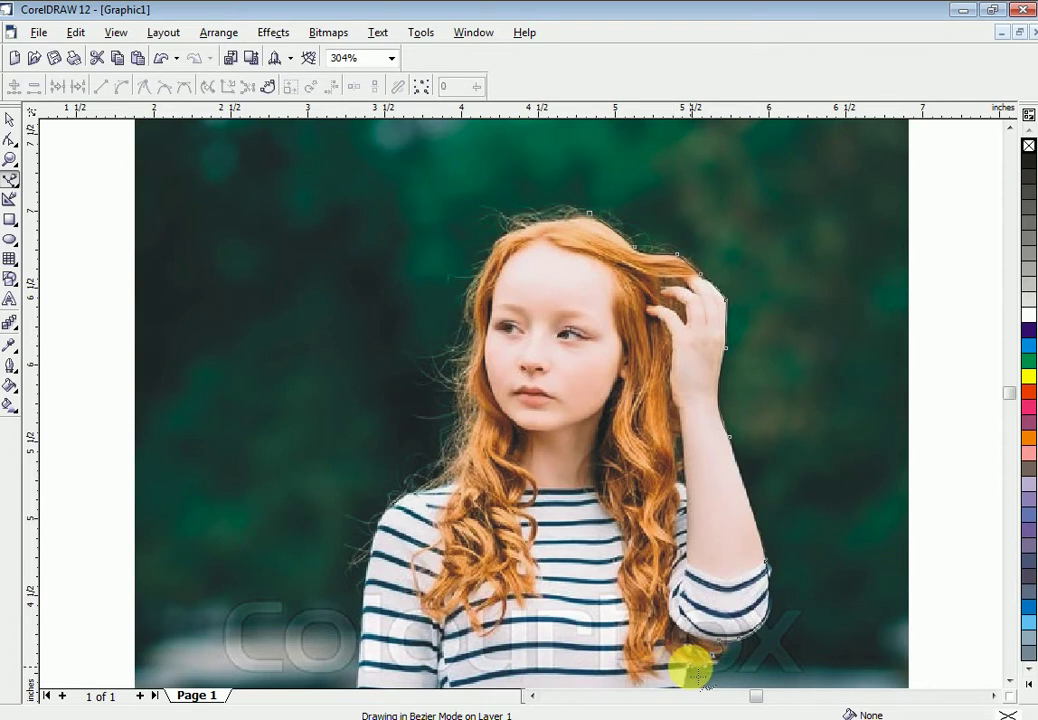
click(694, 664)
- Continue the outline down the side of the striped shirt below the raised arm with a curved segment to the waist
scroll(745, 638, down, 5)
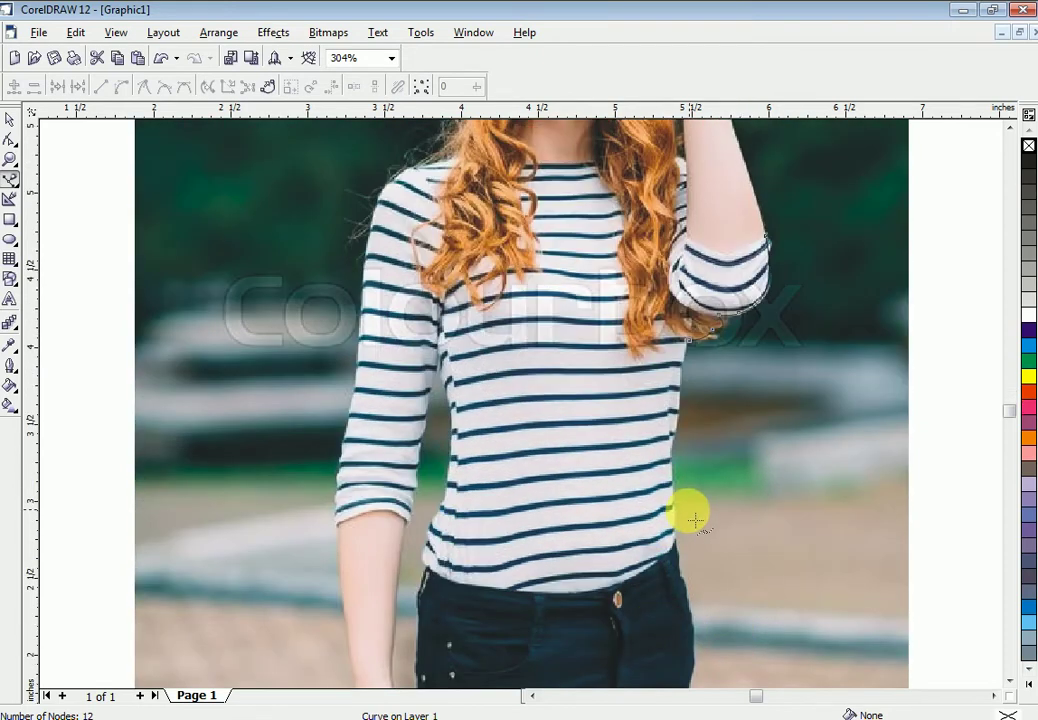
click(673, 550)
drag(673, 550, 698, 607)
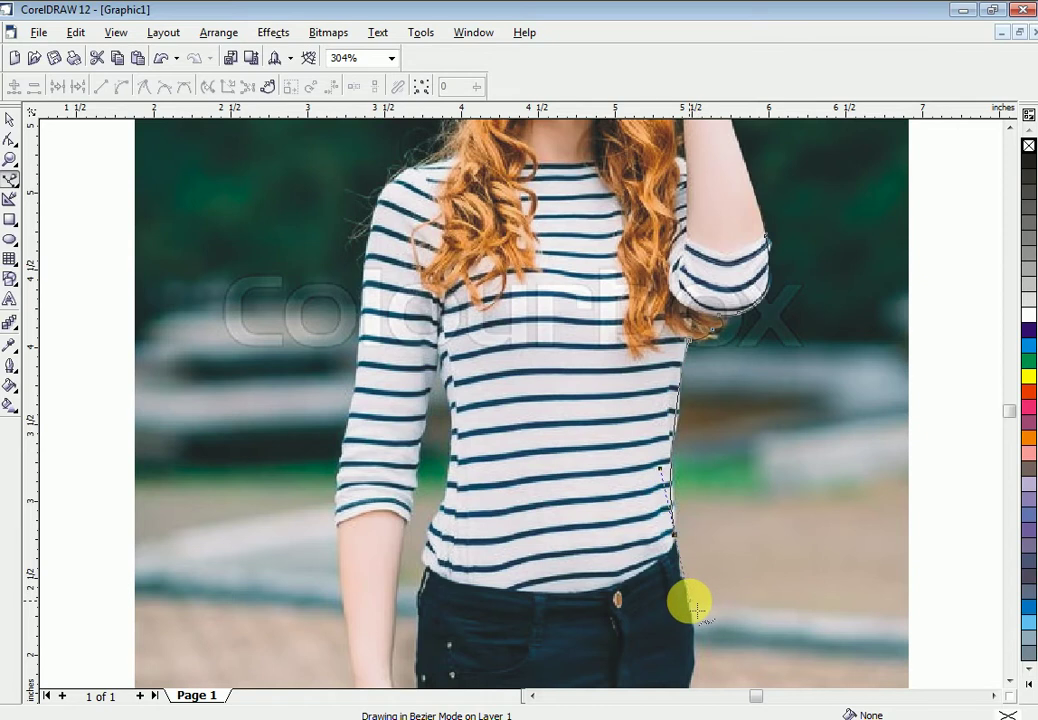
click(674, 536)
- Trace the outline from the waist around the hip and down the outer trouser leg to the photo's lower edge
scroll(778, 535, down, 2)
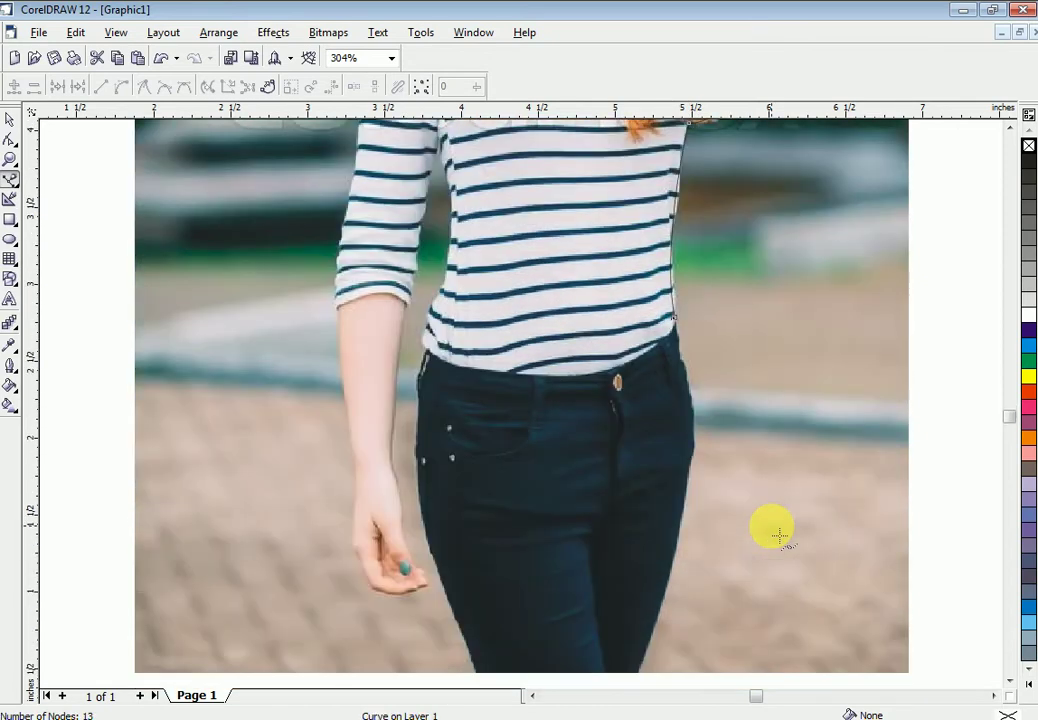
click(701, 423)
drag(696, 414, 697, 431)
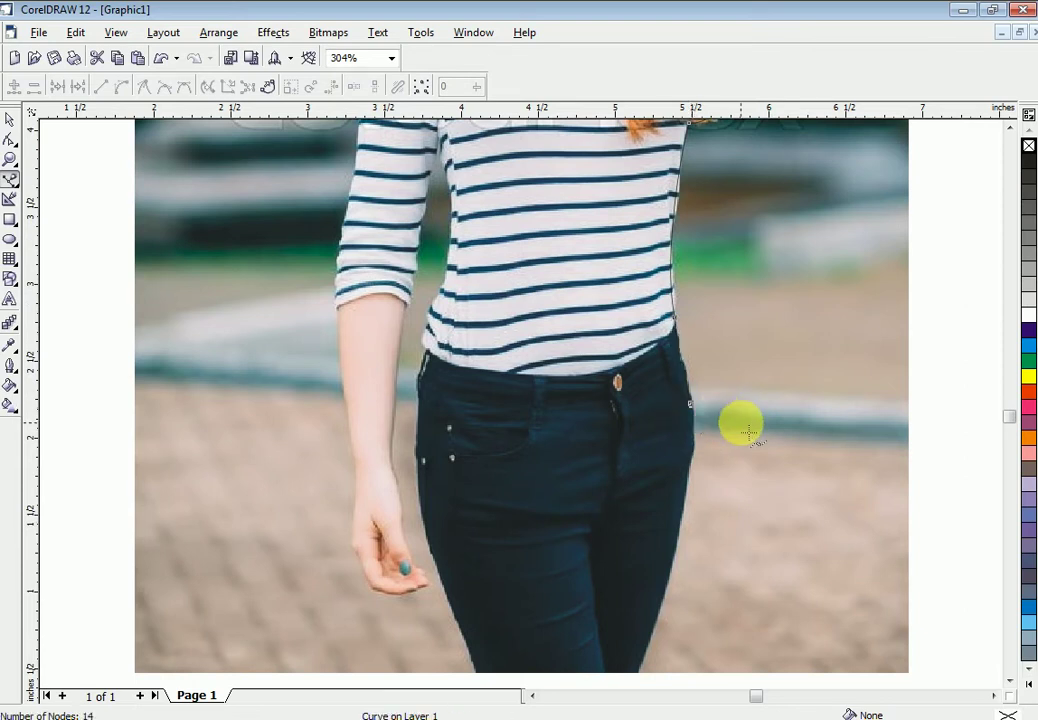
scroll(741, 424, down, 2)
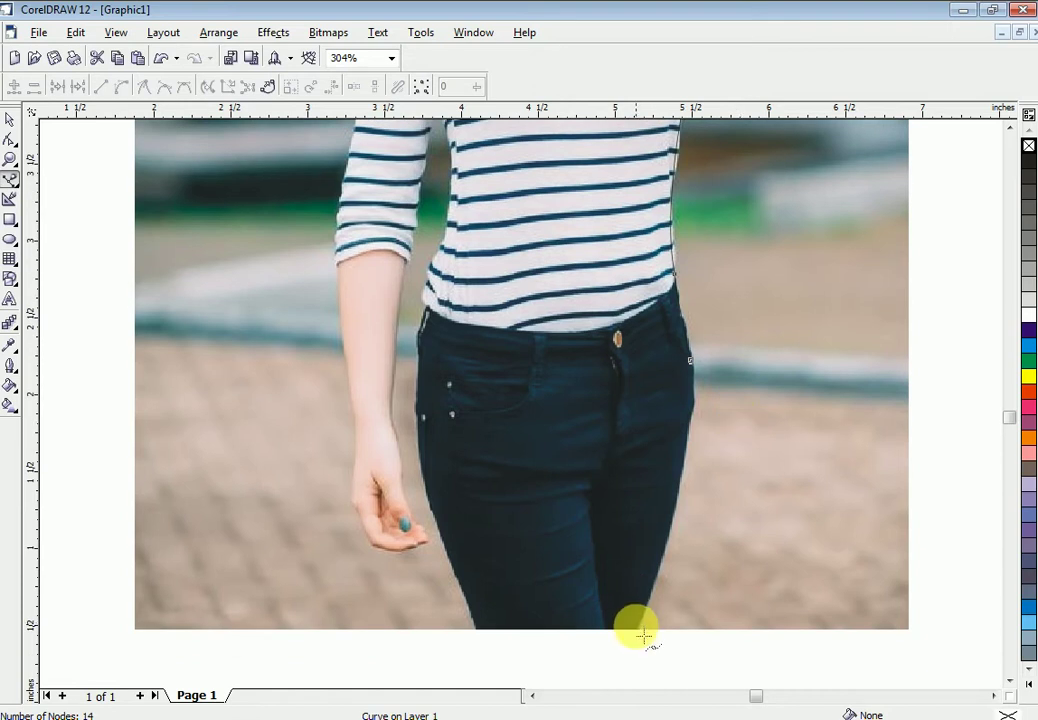
mouse_move(675, 550)
mouse_down()
mouse_move(662, 552)
mouse_move(628, 620)
mouse_move(644, 554)
mouse_move(656, 556)
mouse_move(668, 514)
mouse_up()
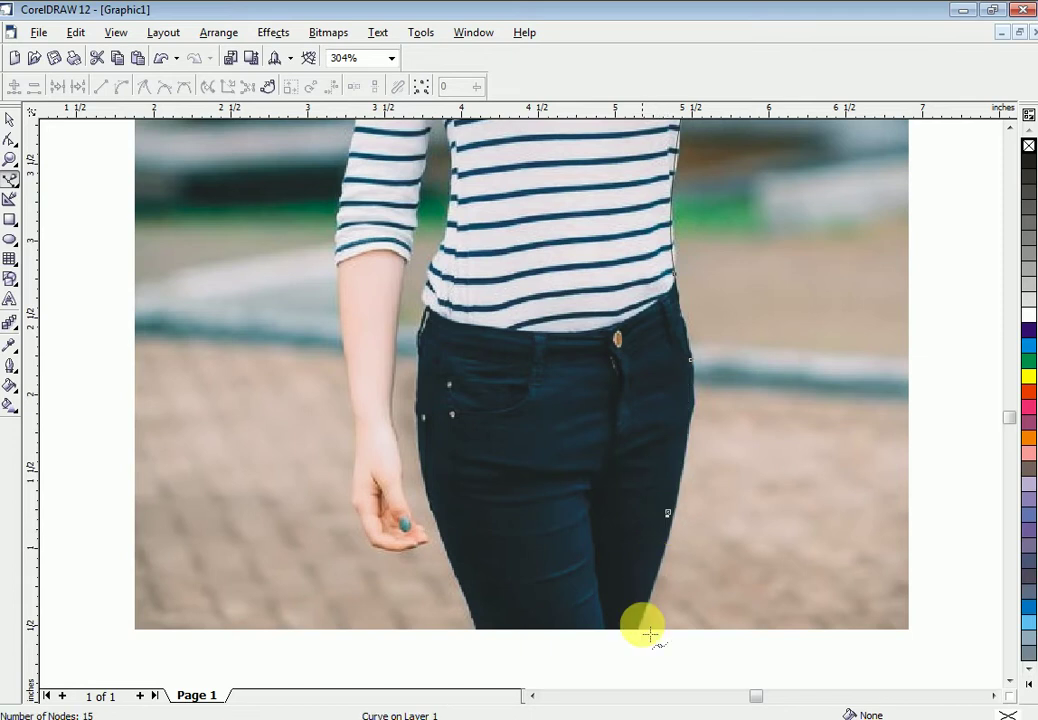
drag(634, 631, 628, 634)
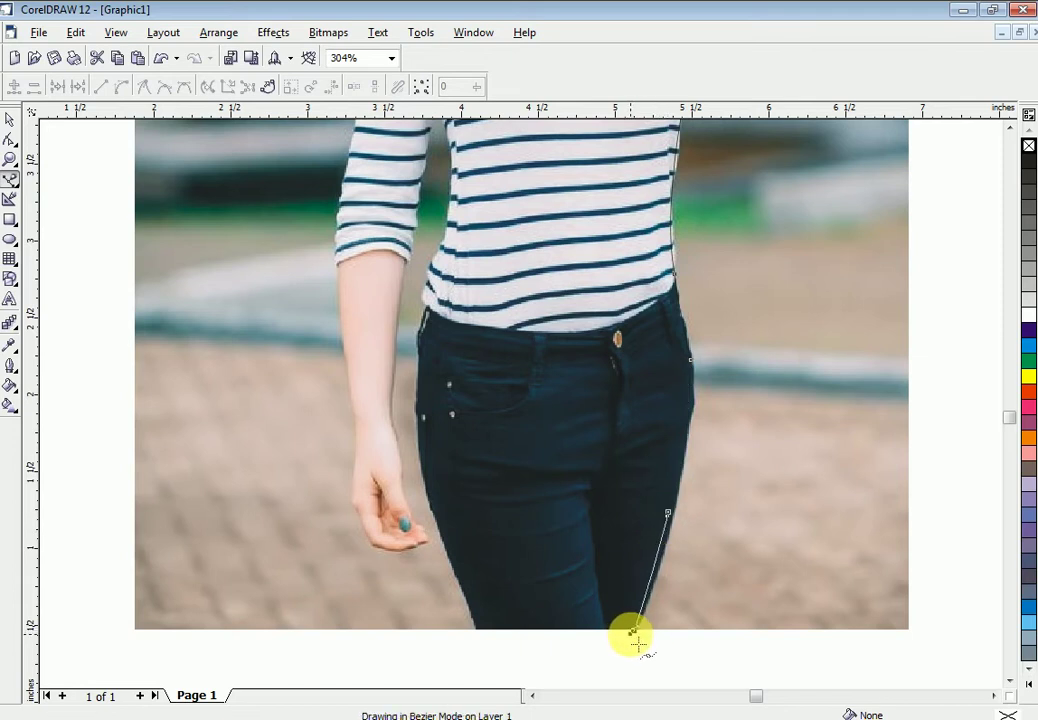
double_click(633, 631)
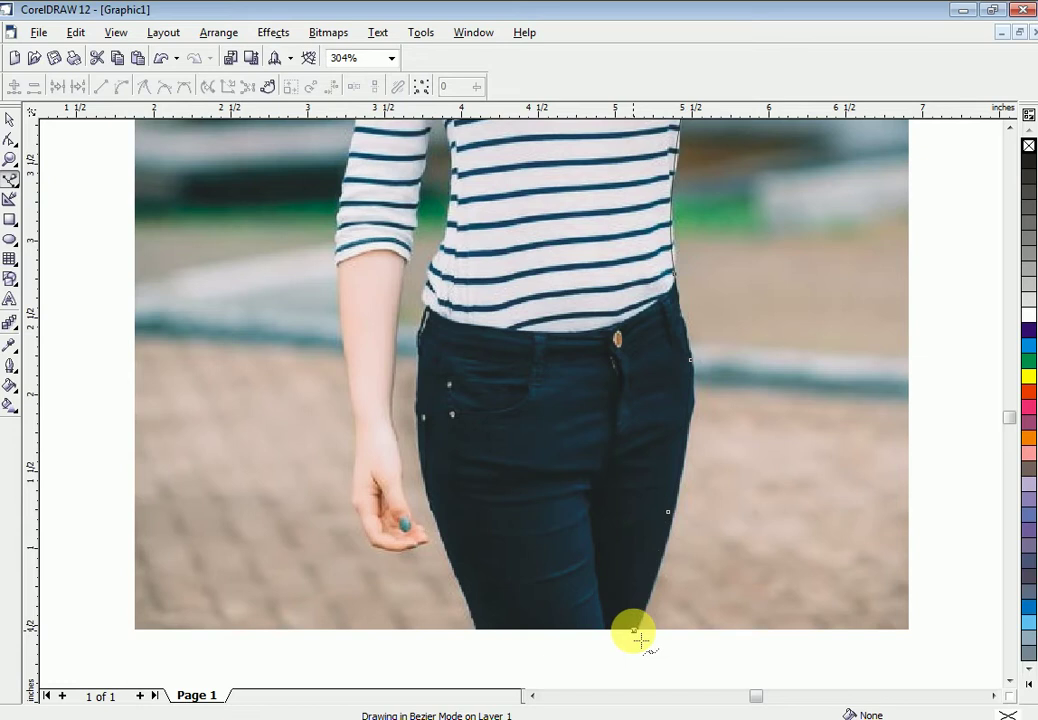
- Run the outline across the bottom of both trouser legs and curve it up the opposite leg to the hip
double_click(479, 630)
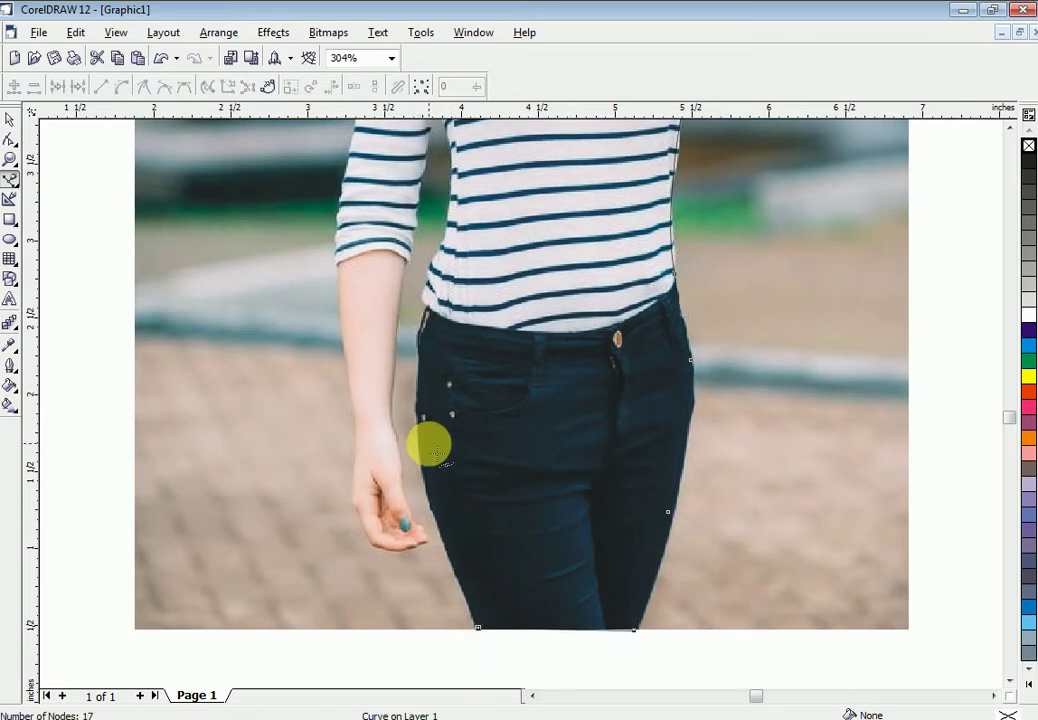
drag(420, 404, 430, 320)
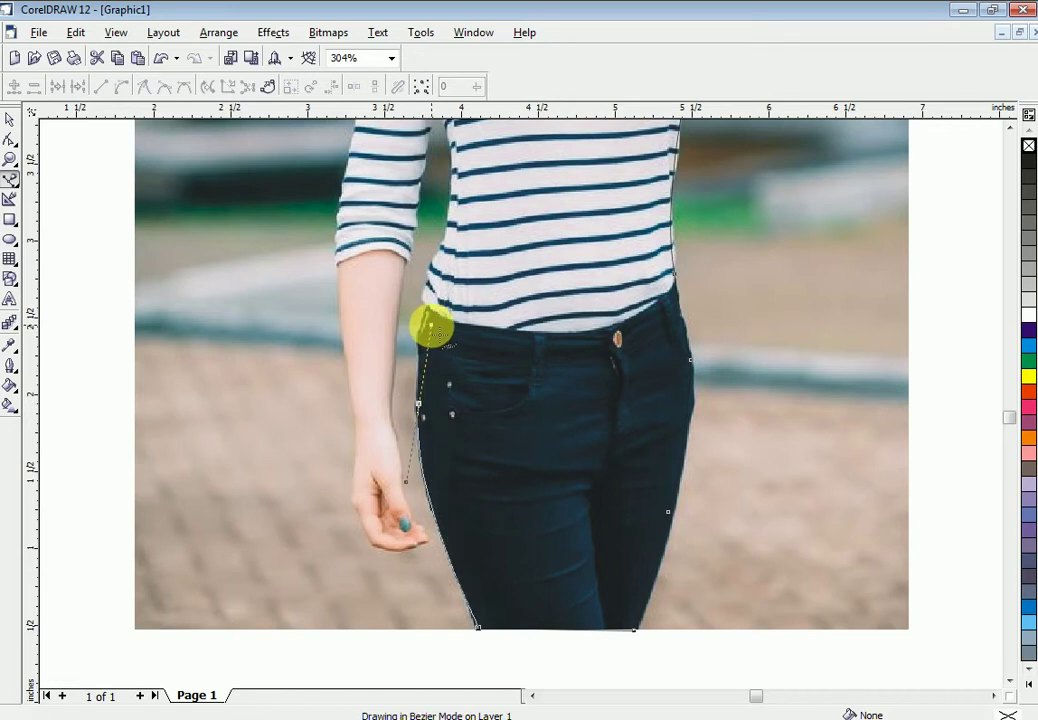
key(space)
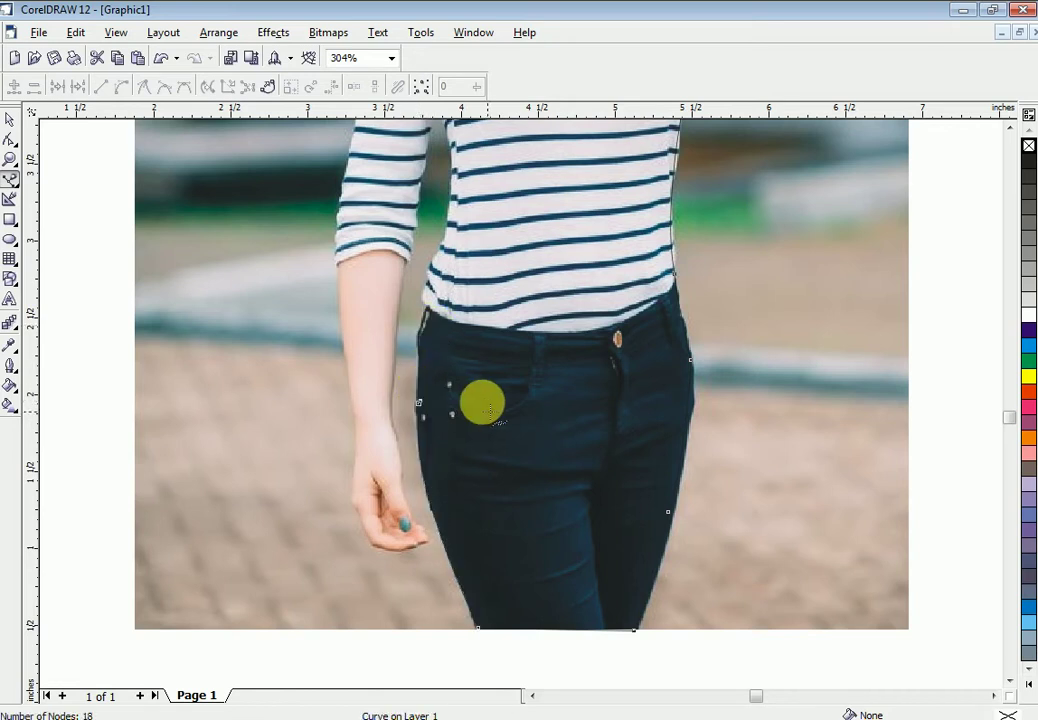
- Extend the outline from the hip up to the shirt hem at the waist on the lowered arm's side
scroll(488, 408, up, 3)
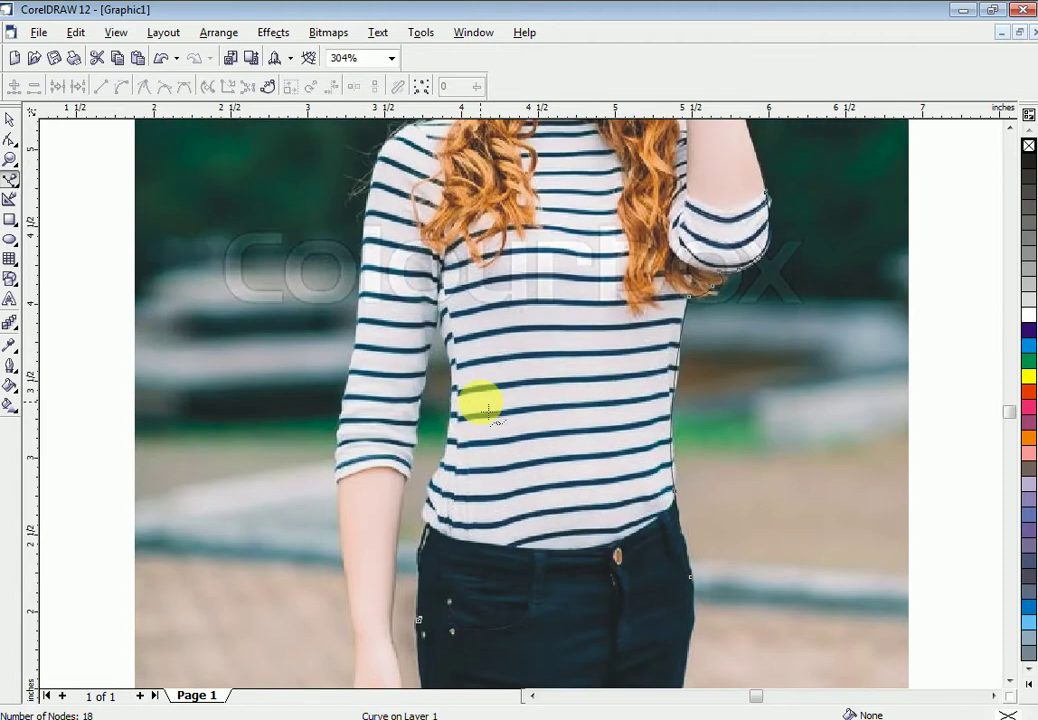
scroll(488, 408, down, 1)
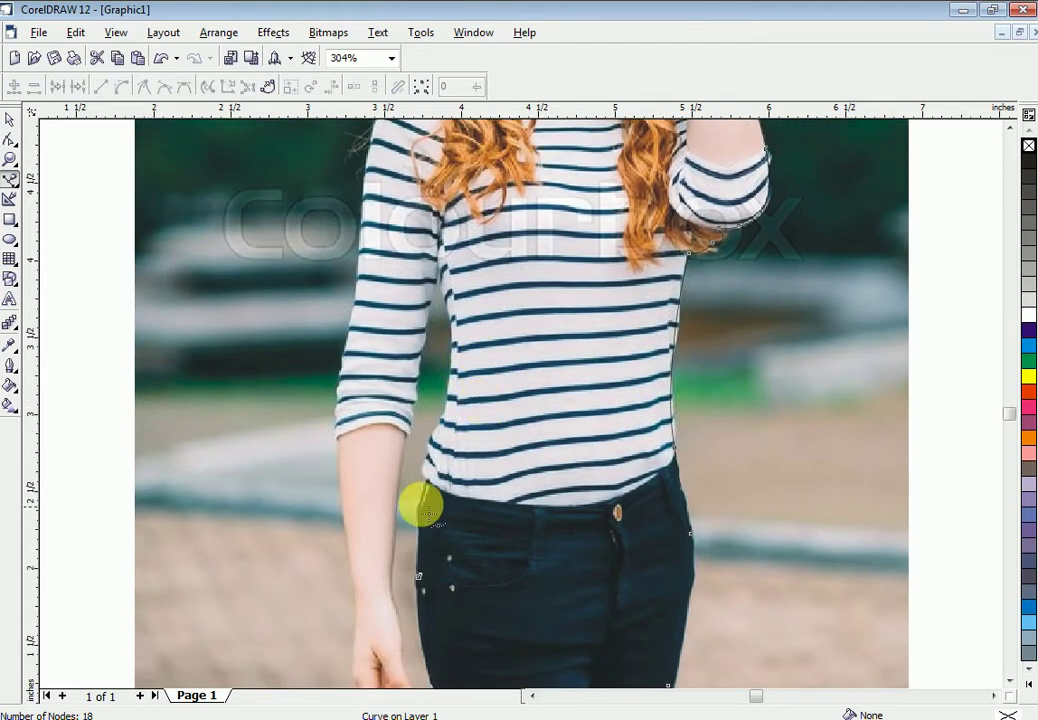
click(436, 467)
mouse_move(438, 462)
mouse_down()
mouse_move(456, 428)
mouse_move(457, 446)
mouse_move(440, 445)
mouse_move(429, 480)
mouse_up()
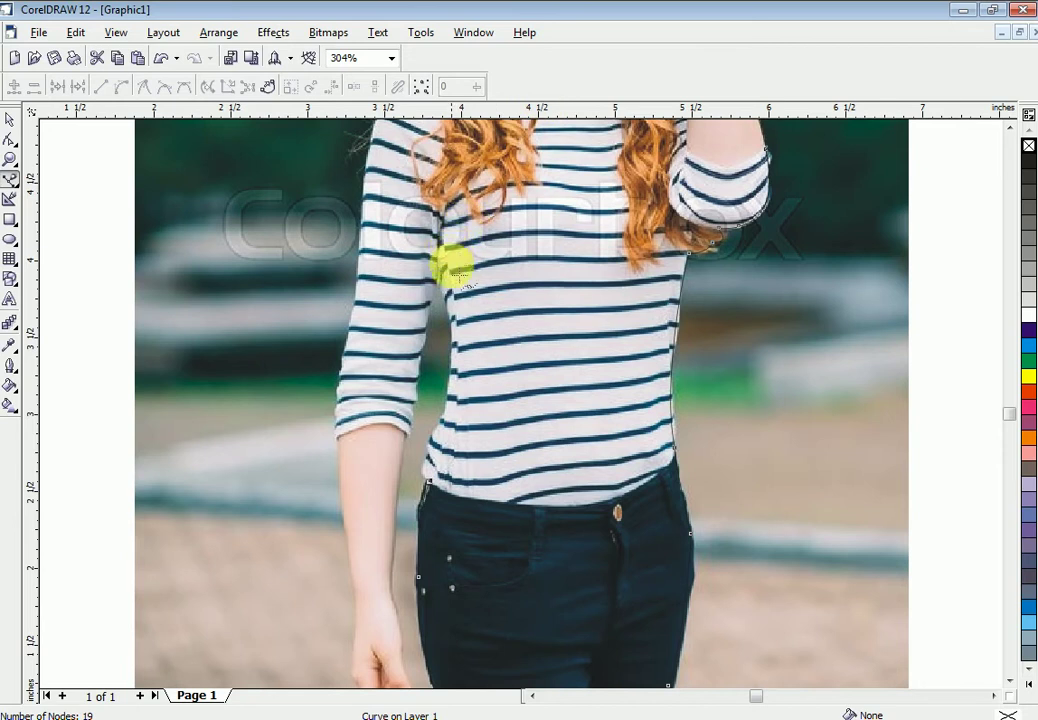
scroll(455, 262, up, 1)
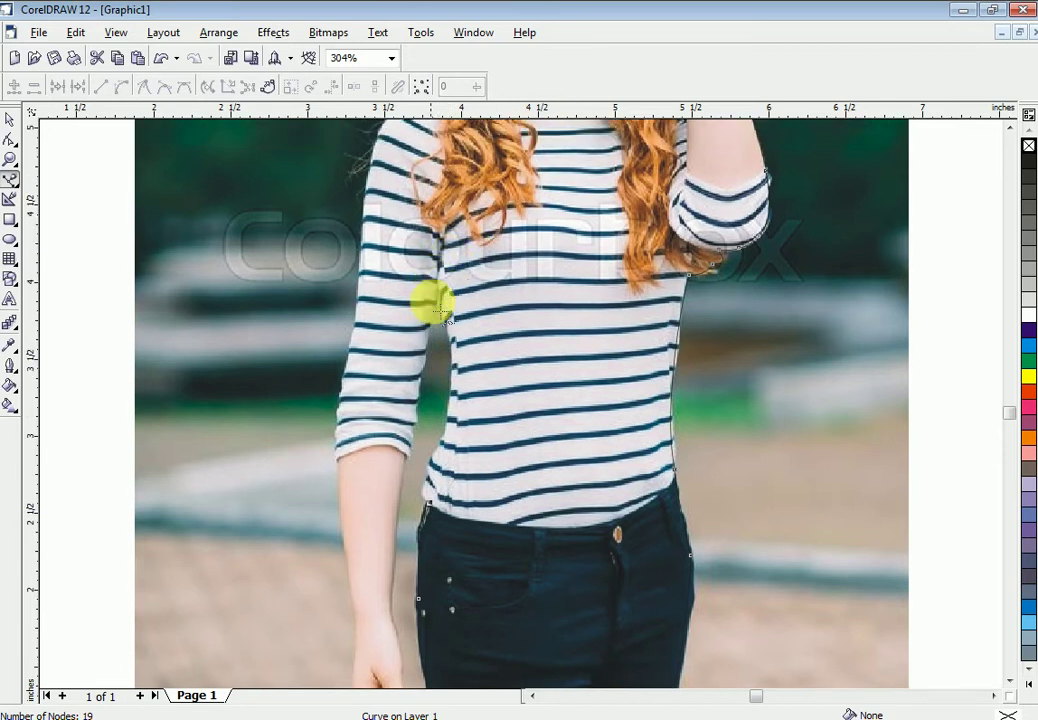
drag(440, 287, 413, 239)
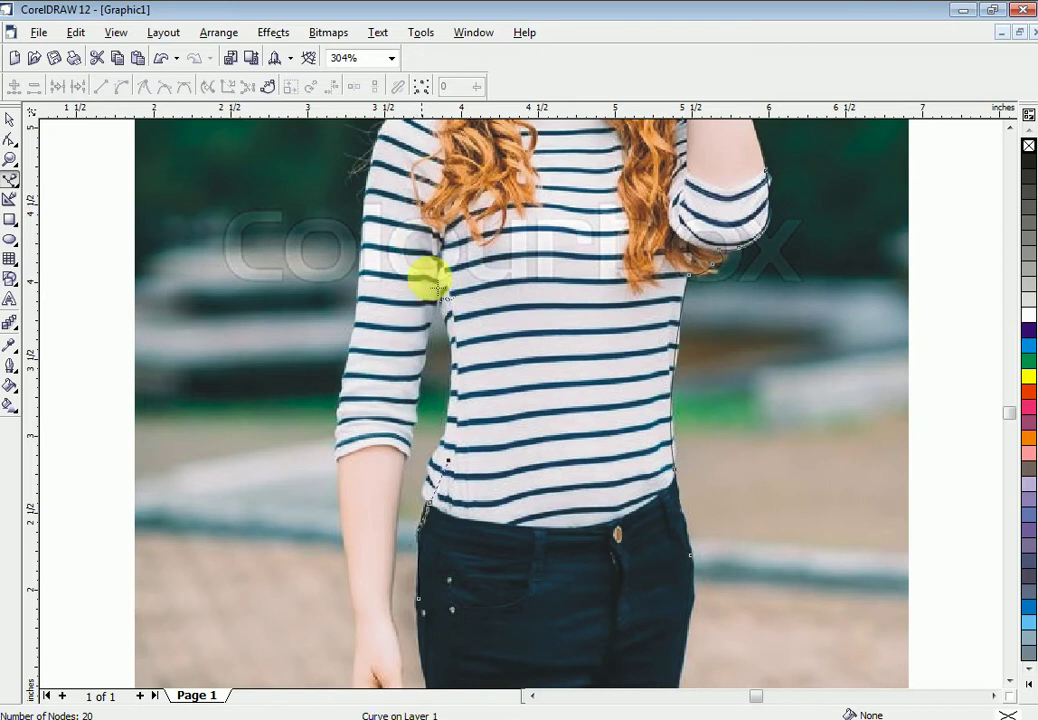
mouse_move(432, 507)
mouse_down()
mouse_move(429, 494)
mouse_move(429, 505)
mouse_up()
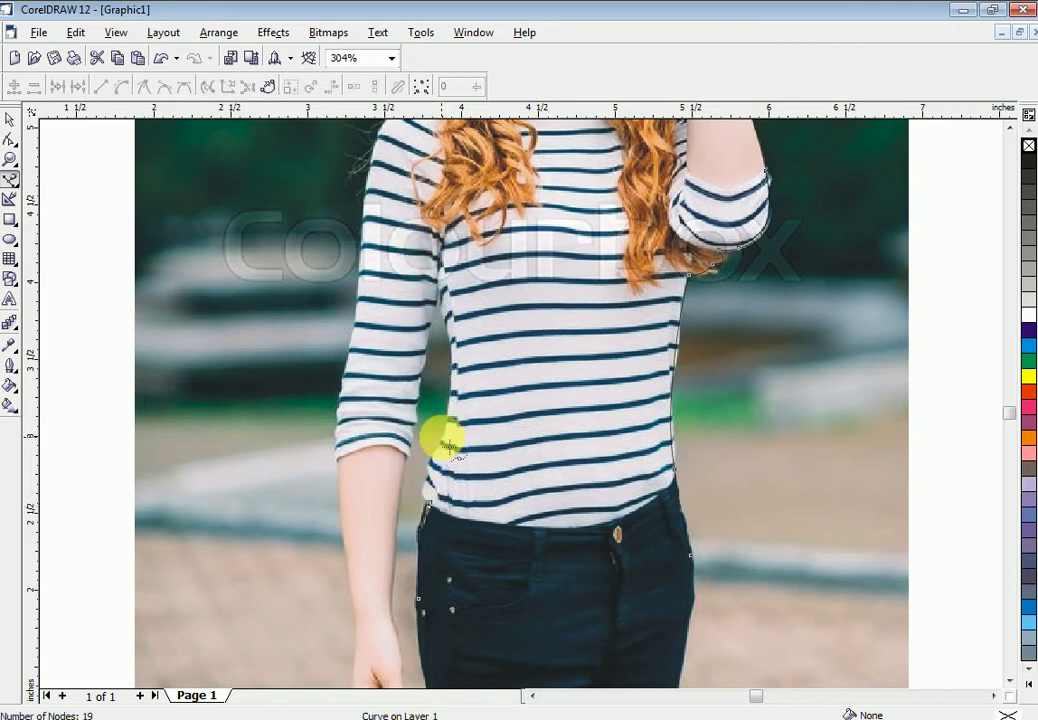
- Trace the outline from the shirt hem up the side of the torso to the armpit on the lowered arm's side
drag(444, 437, 477, 404)
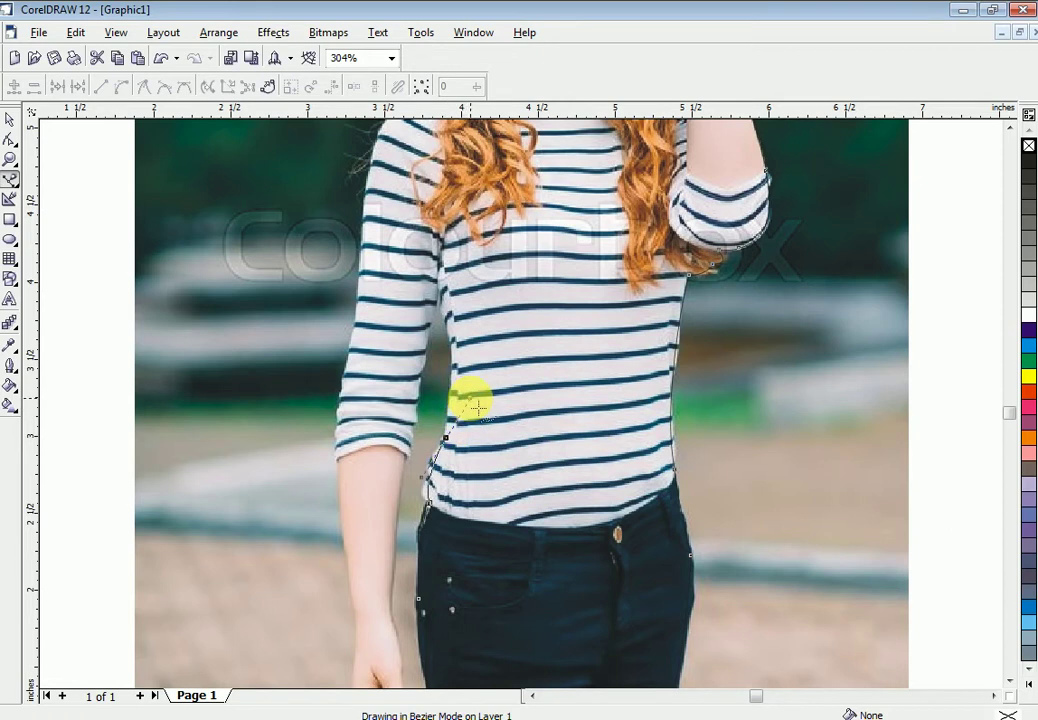
double_click(444, 439)
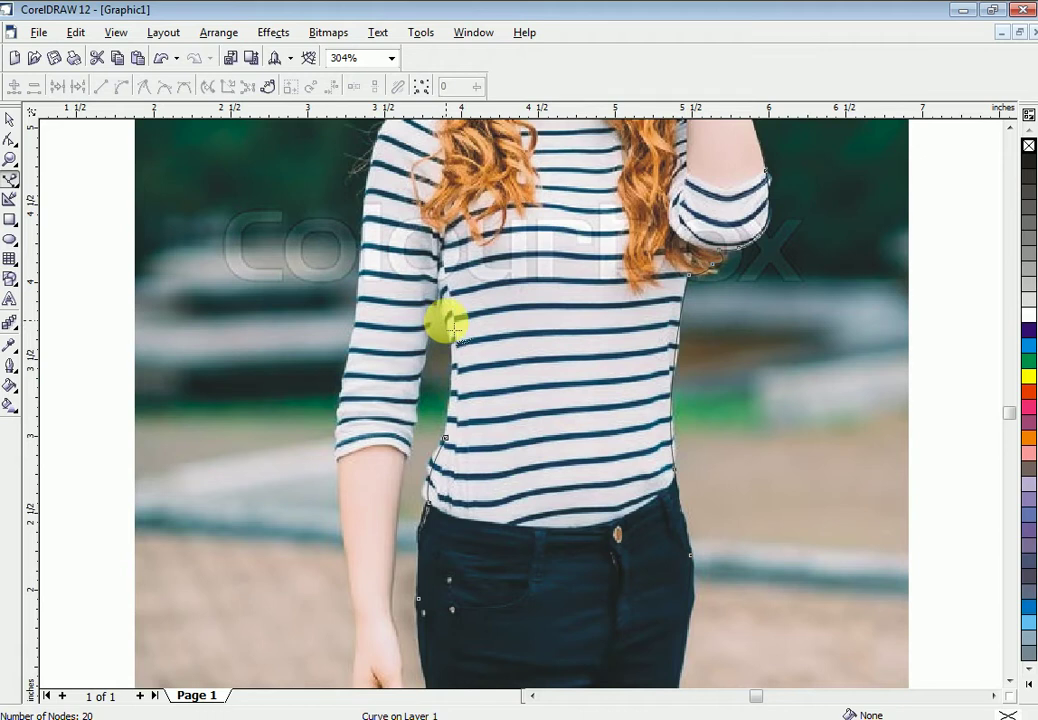
mouse_move(445, 301)
mouse_down()
mouse_move(418, 257)
mouse_move(445, 305)
mouse_move(433, 320)
mouse_up()
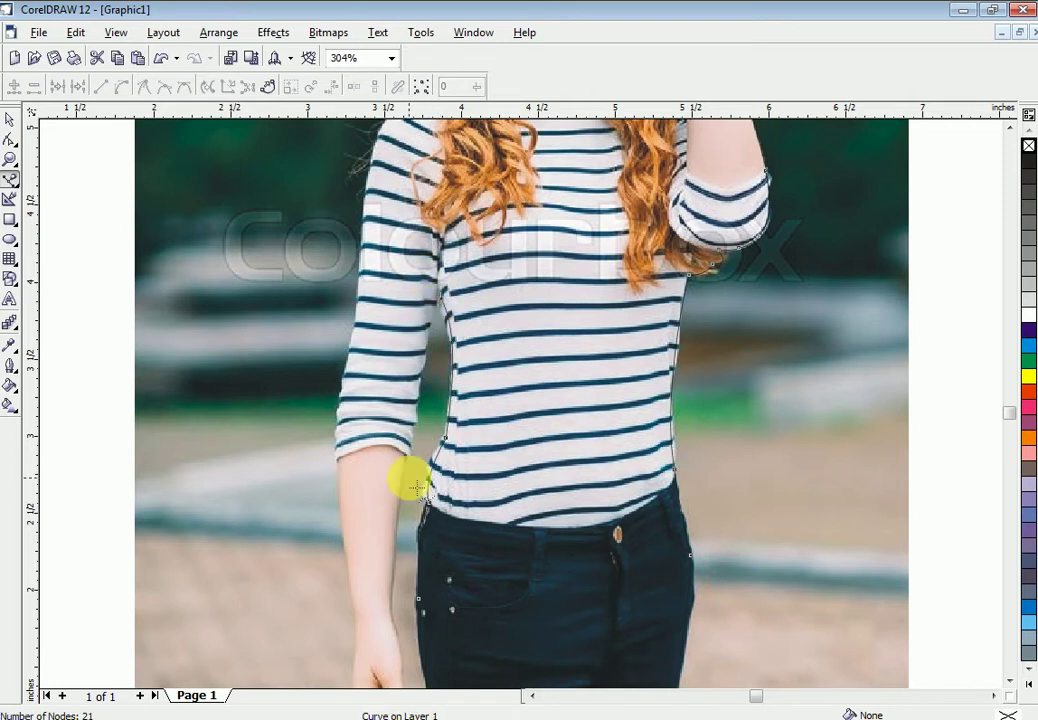
- Run the outline from the armpit down the inner sleeve and forearm, past the wrist to the base of the thumb
mouse_move(413, 461)
mouse_down()
mouse_move(418, 479)
mouse_move(412, 452)
mouse_up()
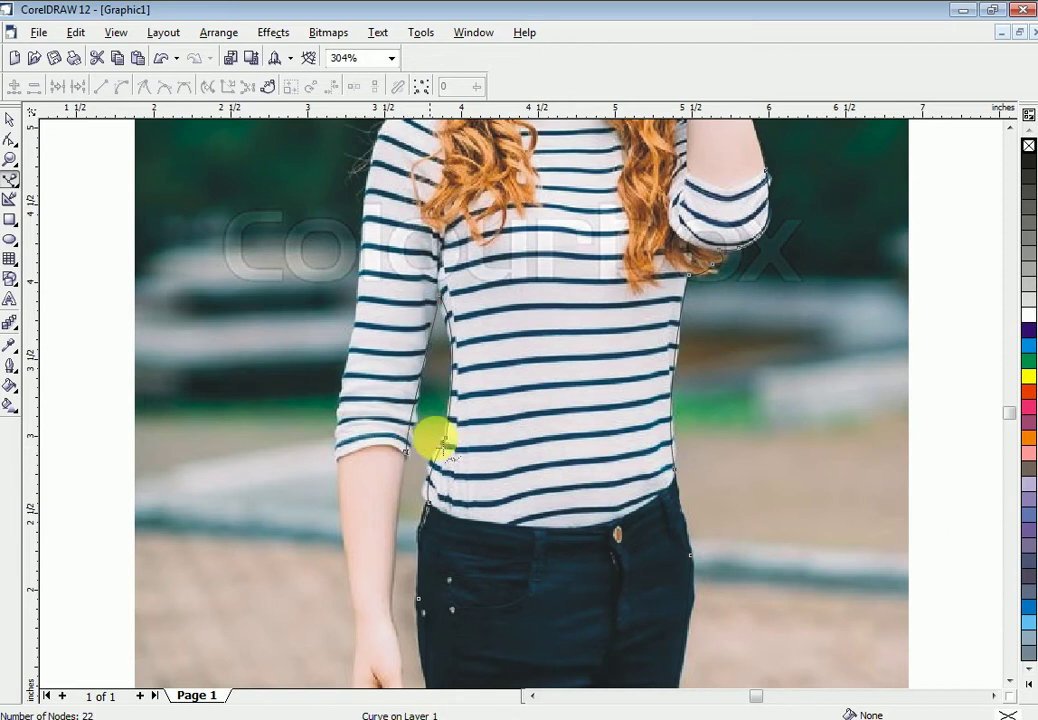
scroll(435, 420, down, 3)
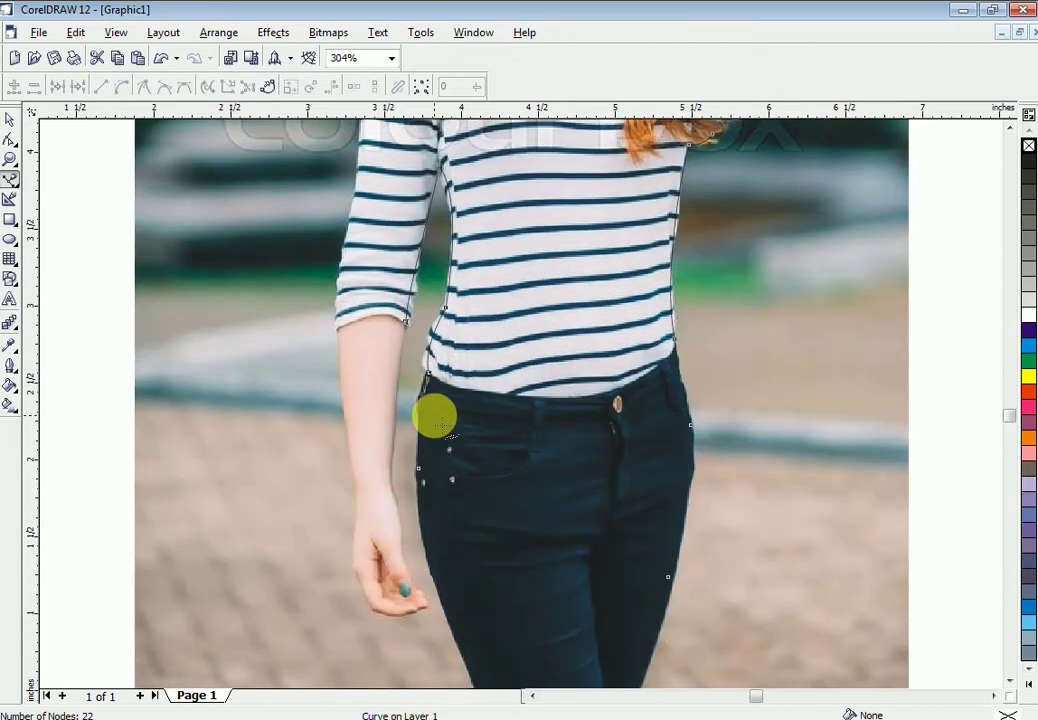
click(397, 508)
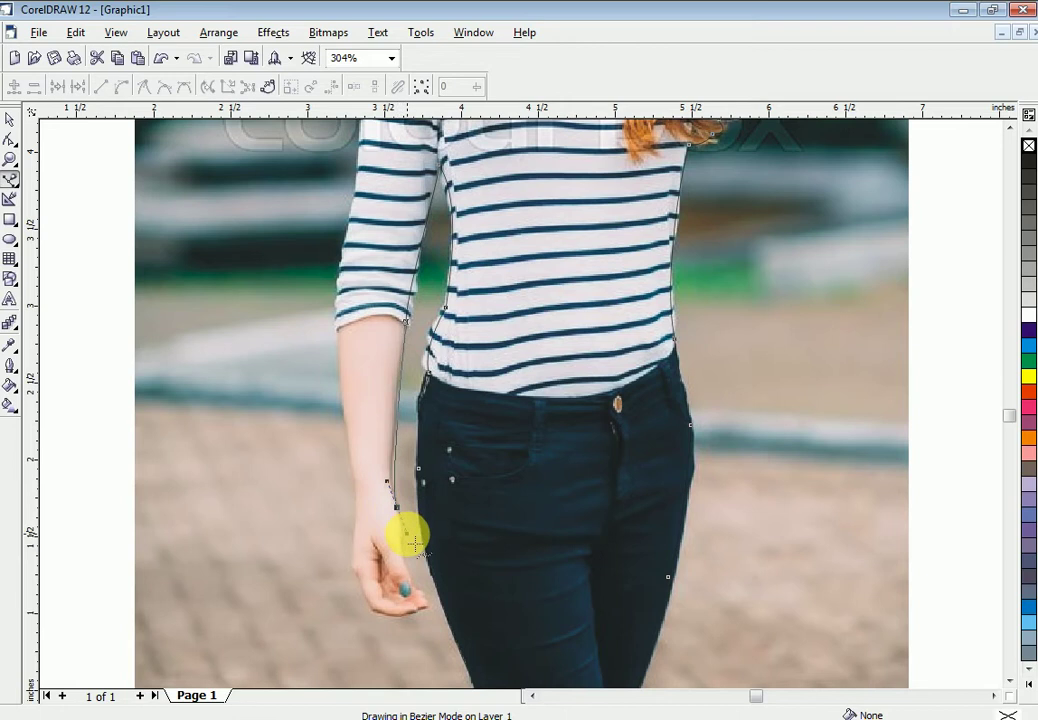
mouse_move(415, 543)
mouse_down()
mouse_move(397, 508)
mouse_move(395, 553)
mouse_up()
key(c)
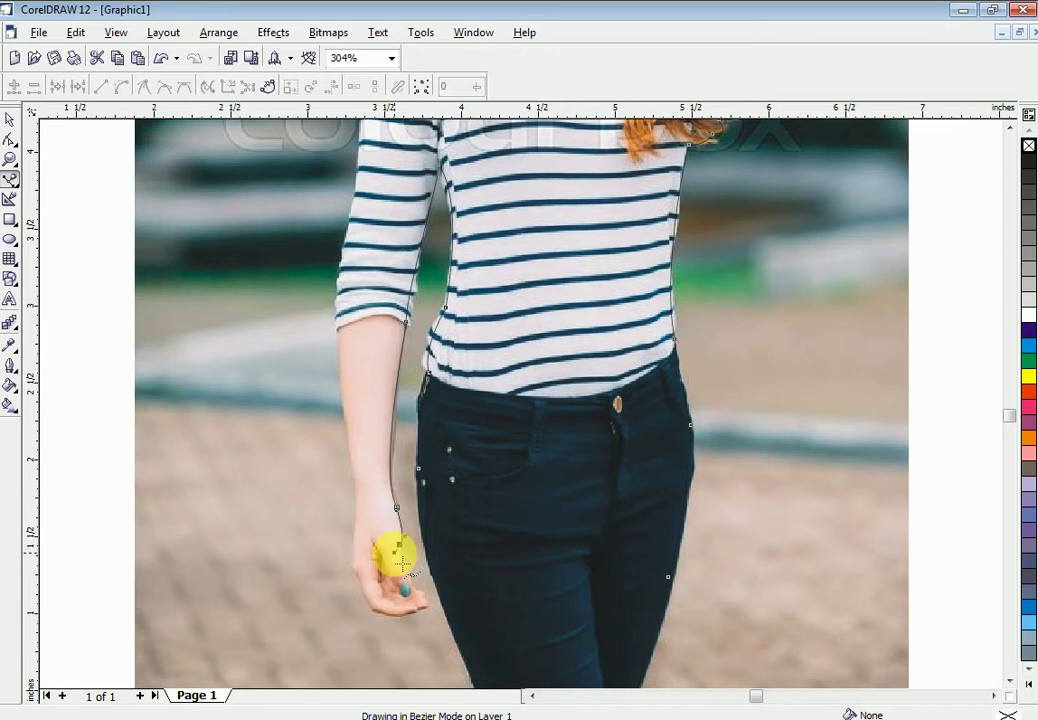
key(space)
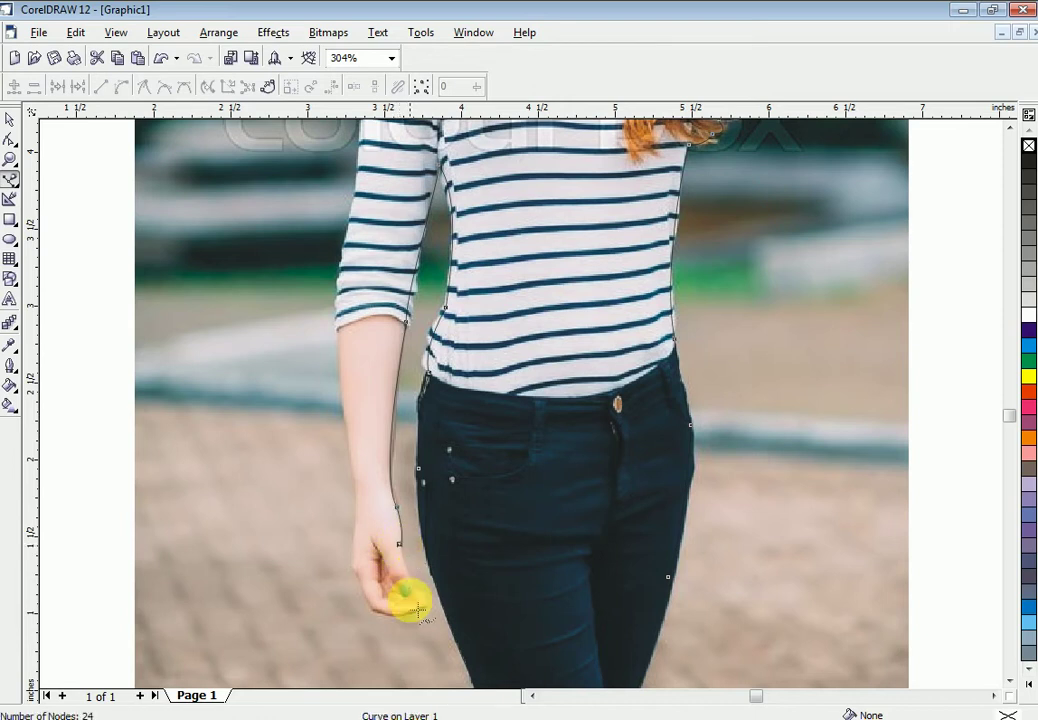
- Trace the outline along the thumb and curve it around the fingertips of the lowered hand
click(419, 600)
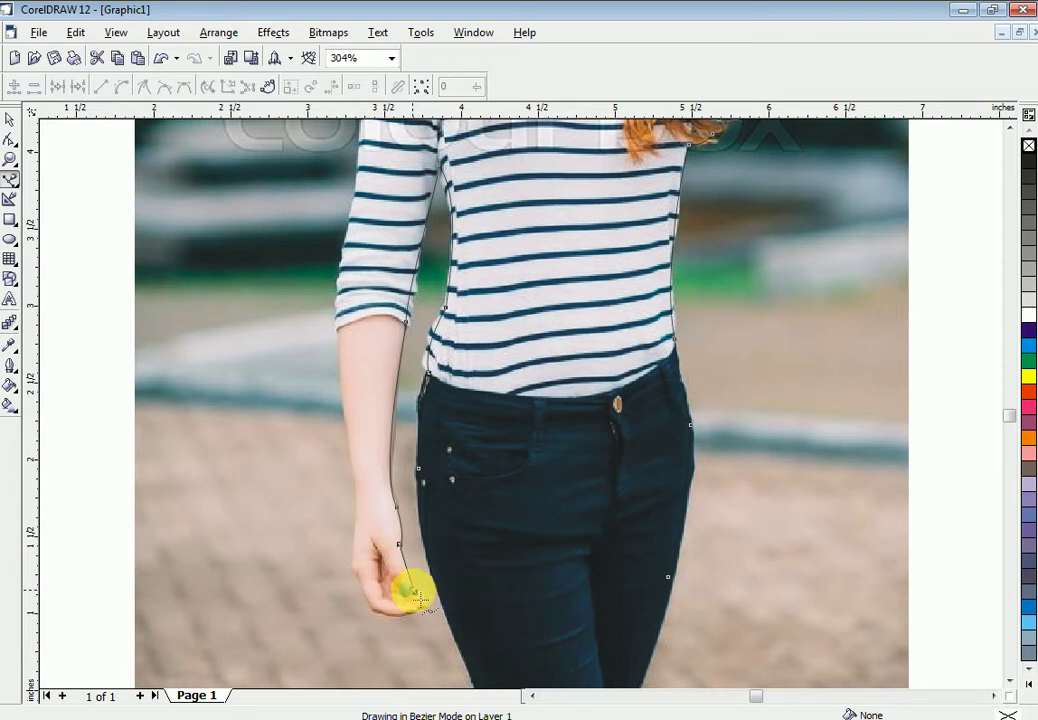
key(space)
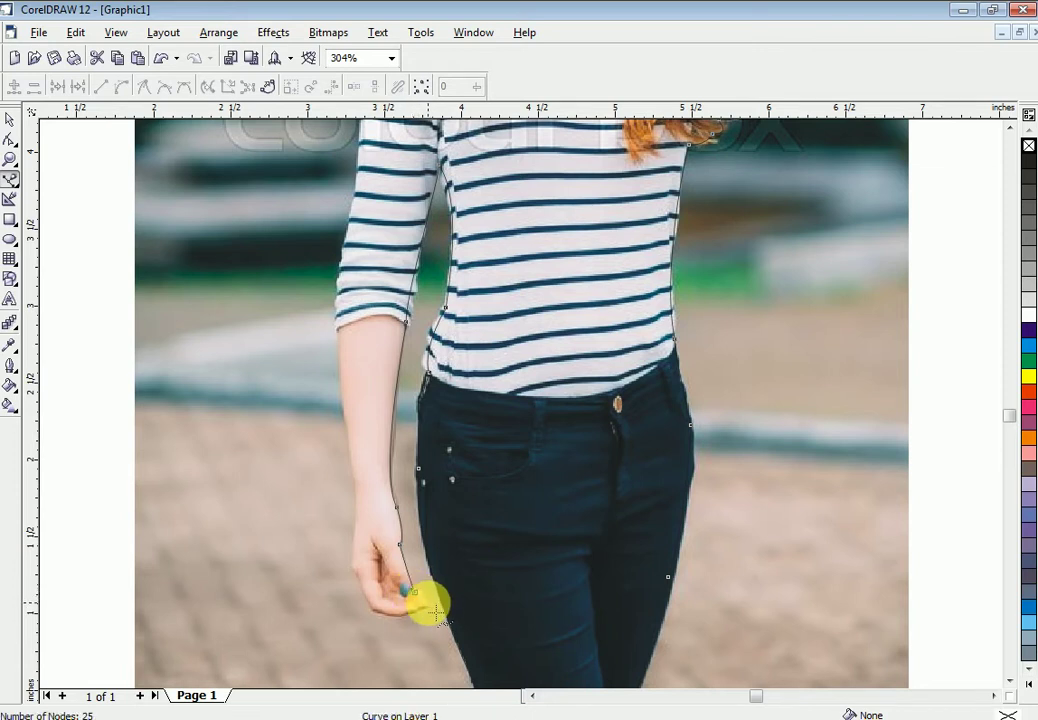
click(427, 603)
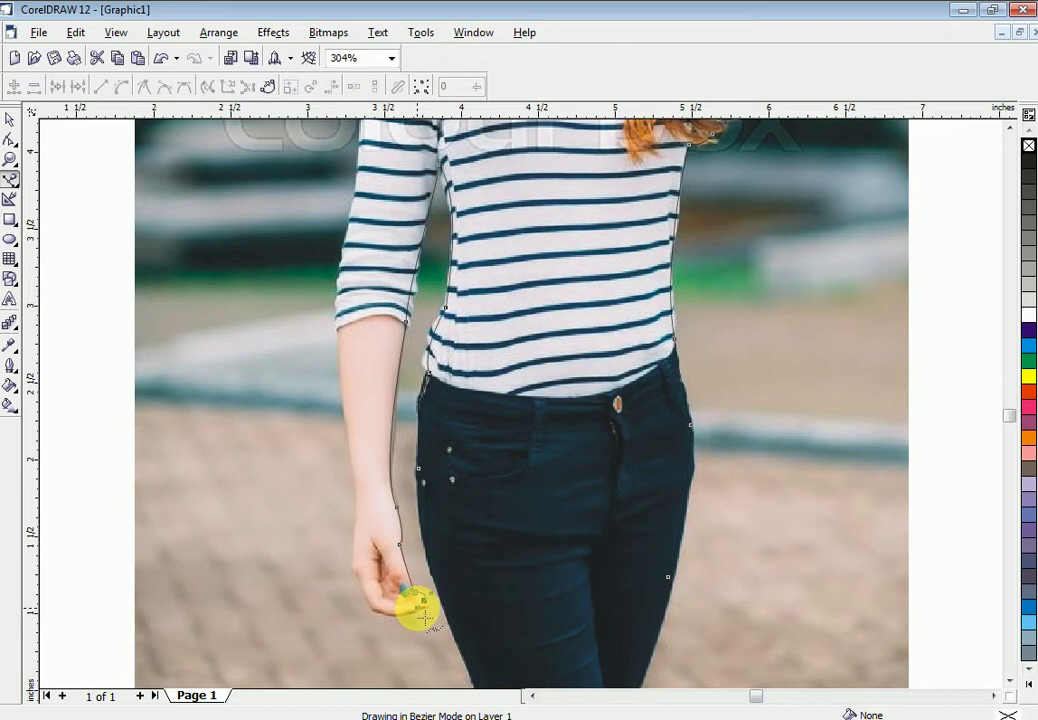
drag(418, 611, 405, 611)
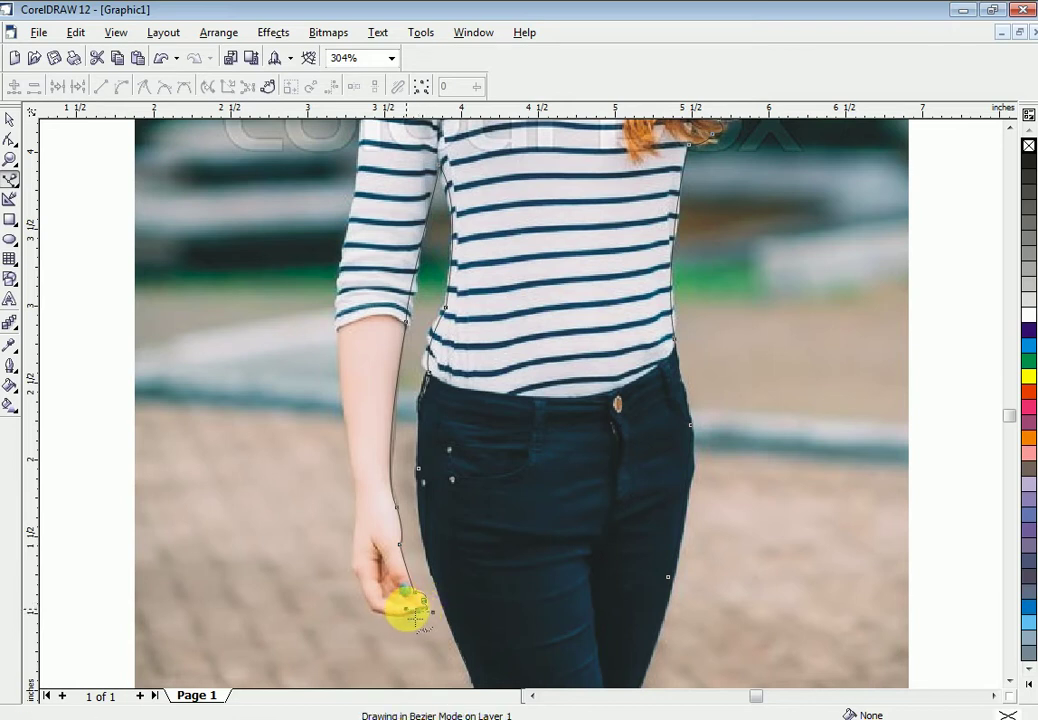
click(417, 611)
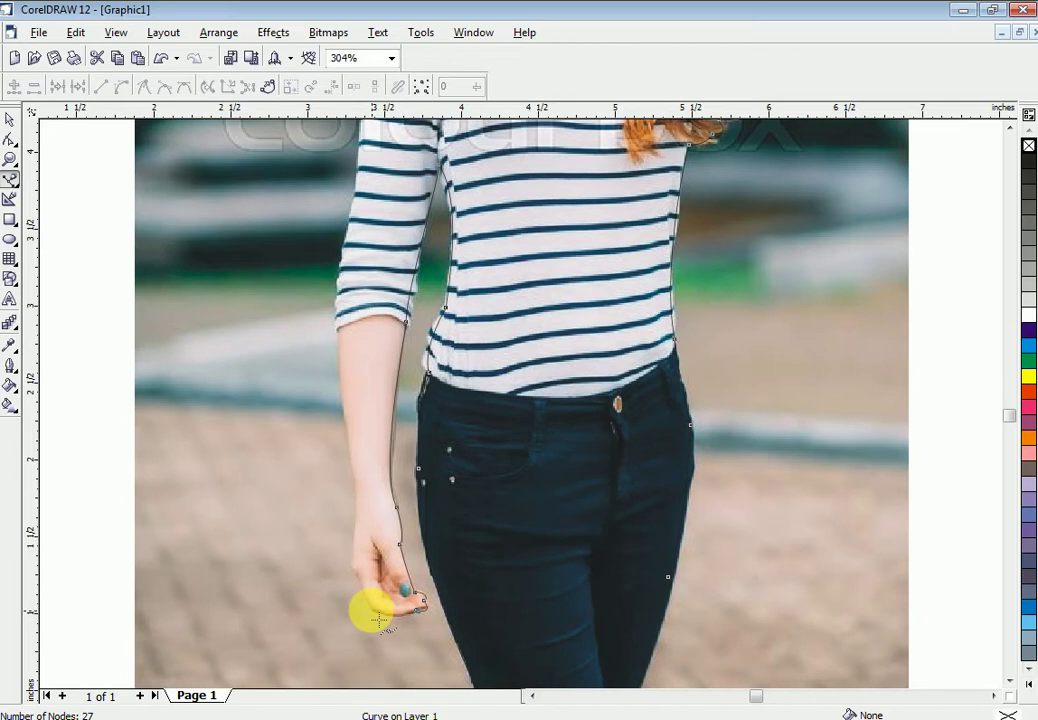
- Extend the outline beneath the lowered hand and up its outer edge to the wrist
click(366, 609)
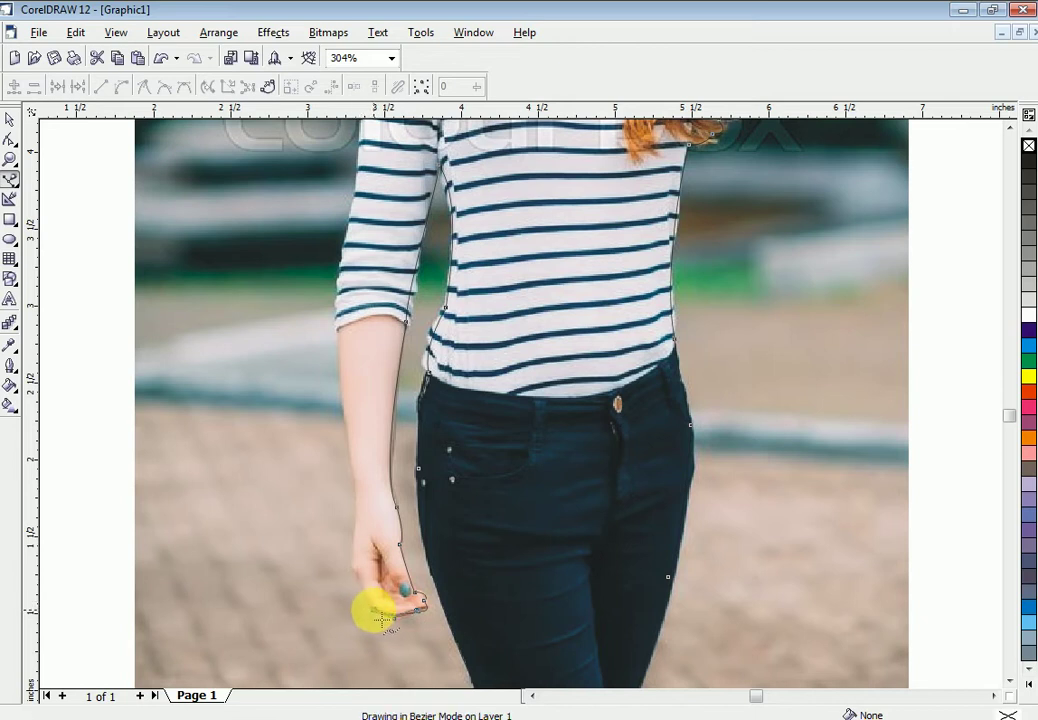
click(381, 619)
mouse_move(352, 495)
mouse_down()
mouse_move(361, 436)
mouse_move(358, 499)
mouse_move(341, 487)
mouse_move(361, 583)
mouse_up()
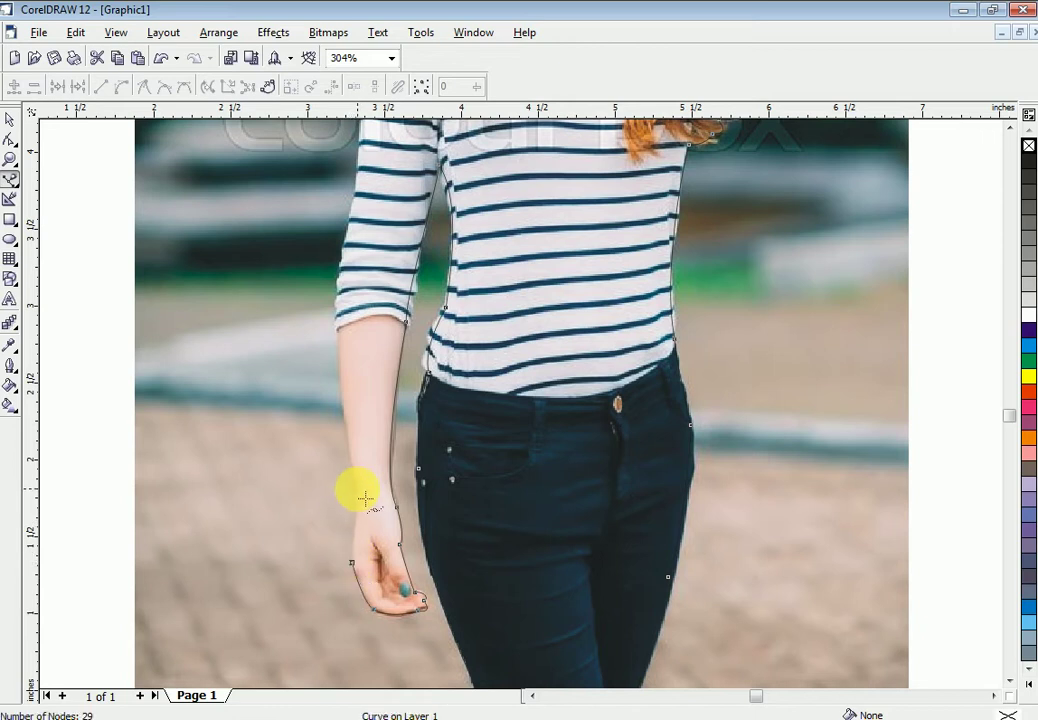
click(358, 490)
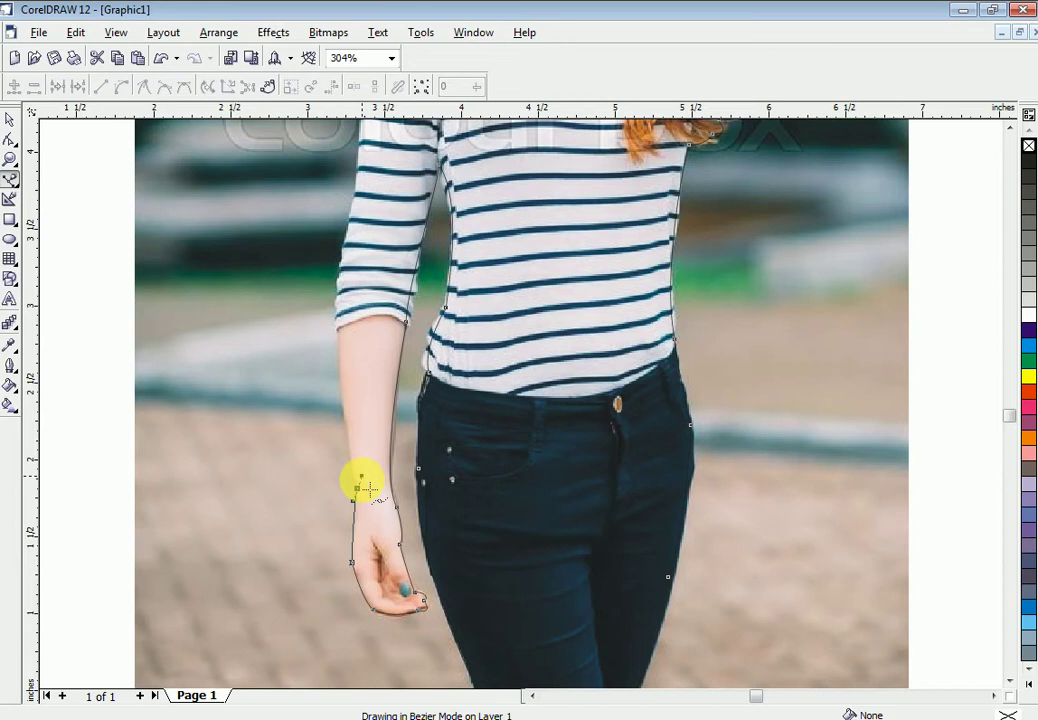
drag(363, 501, 364, 503)
- Trace the outline up the outer forearm to the sleeve cuff and on to the upper sleeve of the lowered arm
scroll(400, 407, up, 3)
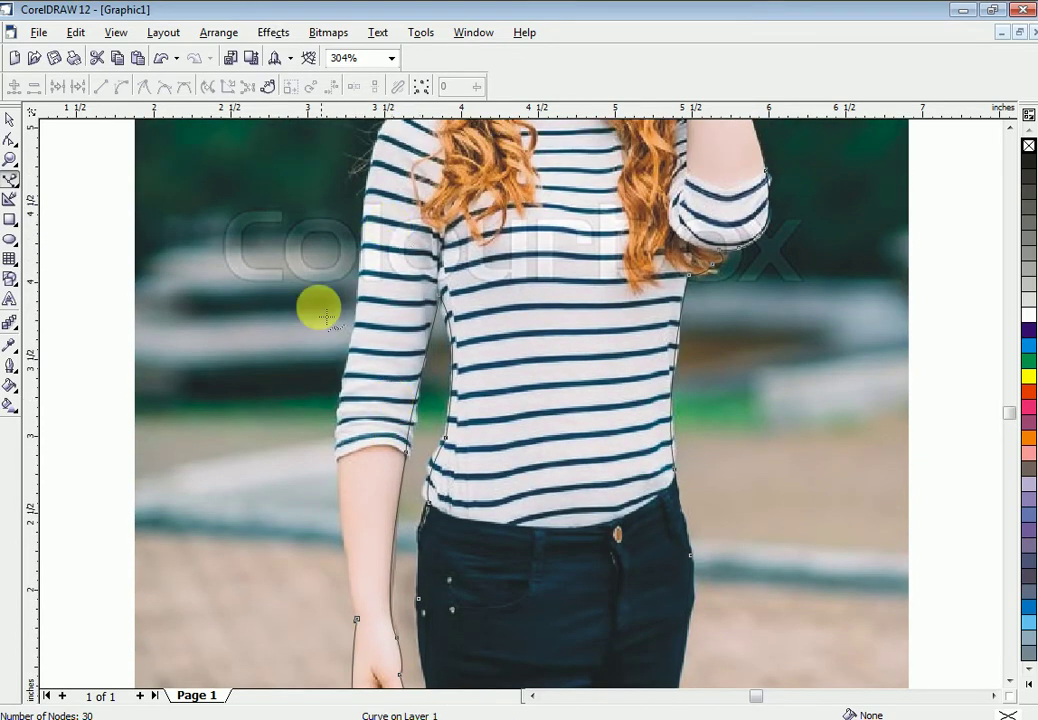
click(343, 432)
mouse_move(336, 424)
mouse_down()
mouse_move(350, 403)
mouse_move(342, 434)
mouse_up()
scroll(362, 410, up, 3)
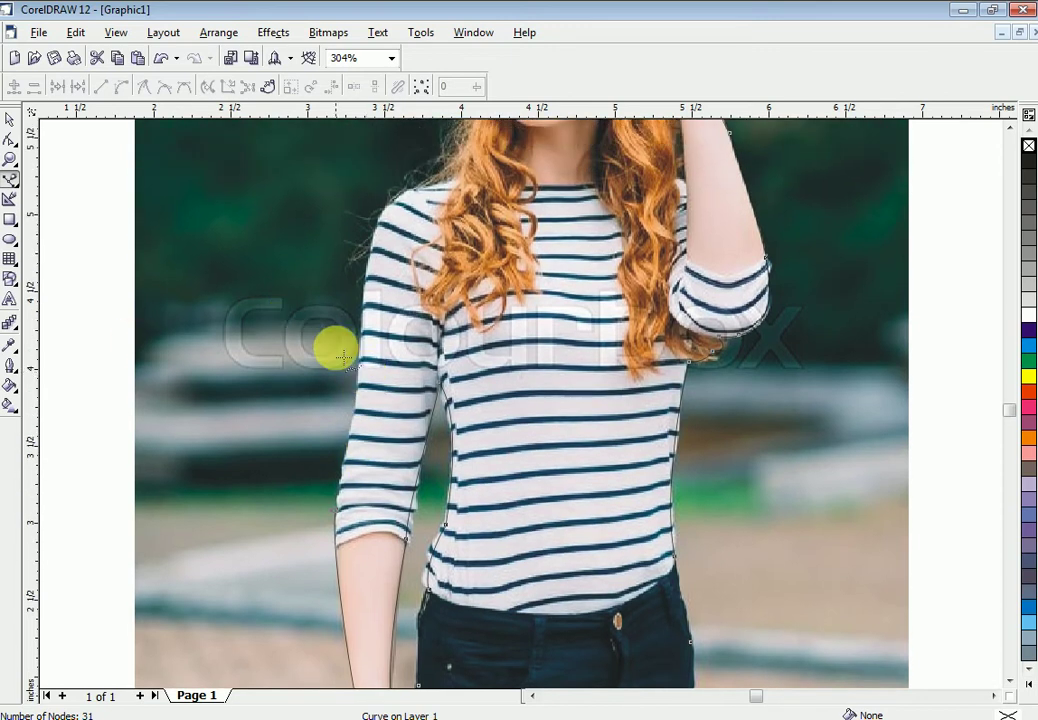
click(363, 364)
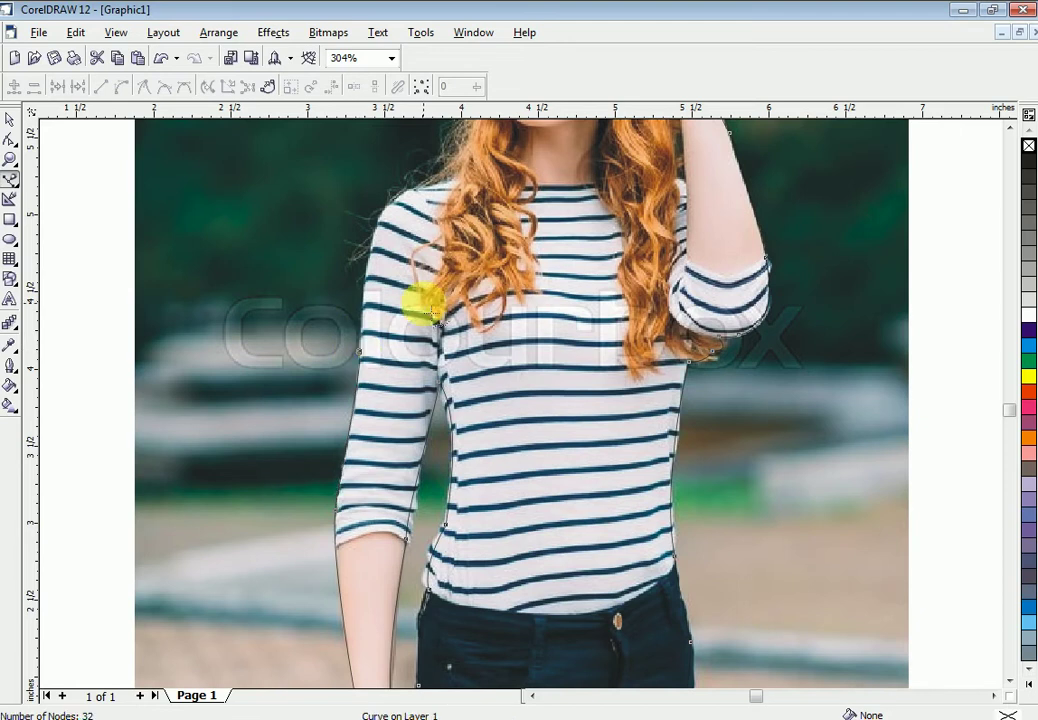
- Curve the outline from the upper sleeve over the shoulder to where the shirt meets the hair
scroll(420, 300, up, 3)
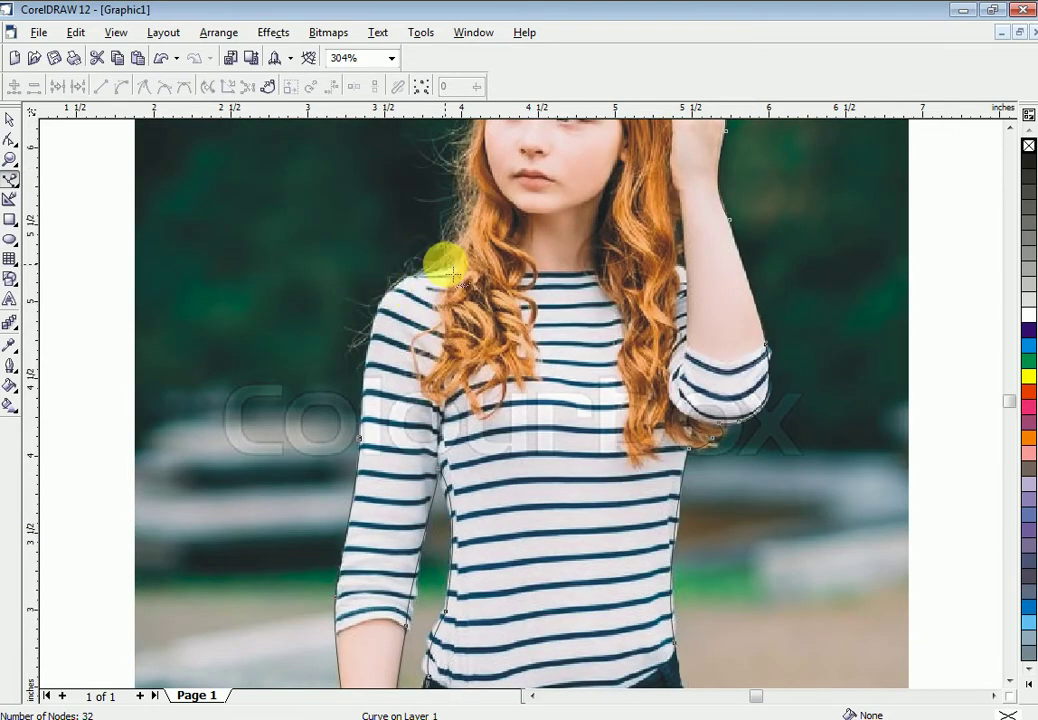
click(354, 262)
drag(537, 270, 412, 283)
click(459, 274)
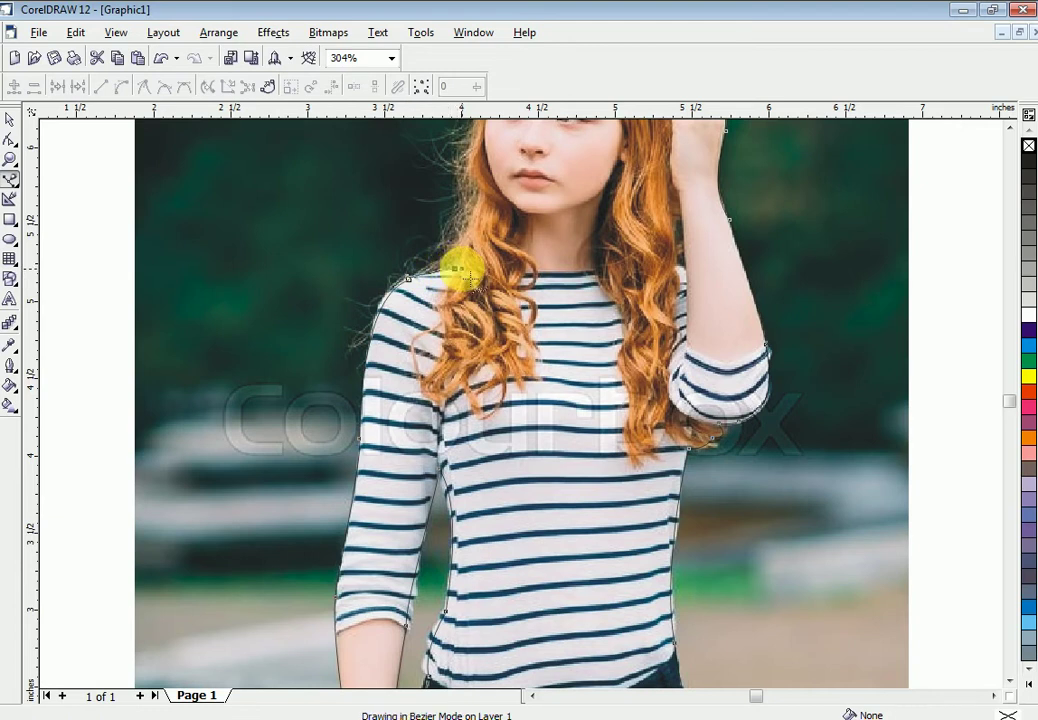
click(456, 272)
- Trace the outline from the shoulder up the outer edge of the hair to beside the forehead
scroll(478, 258, up, 1)
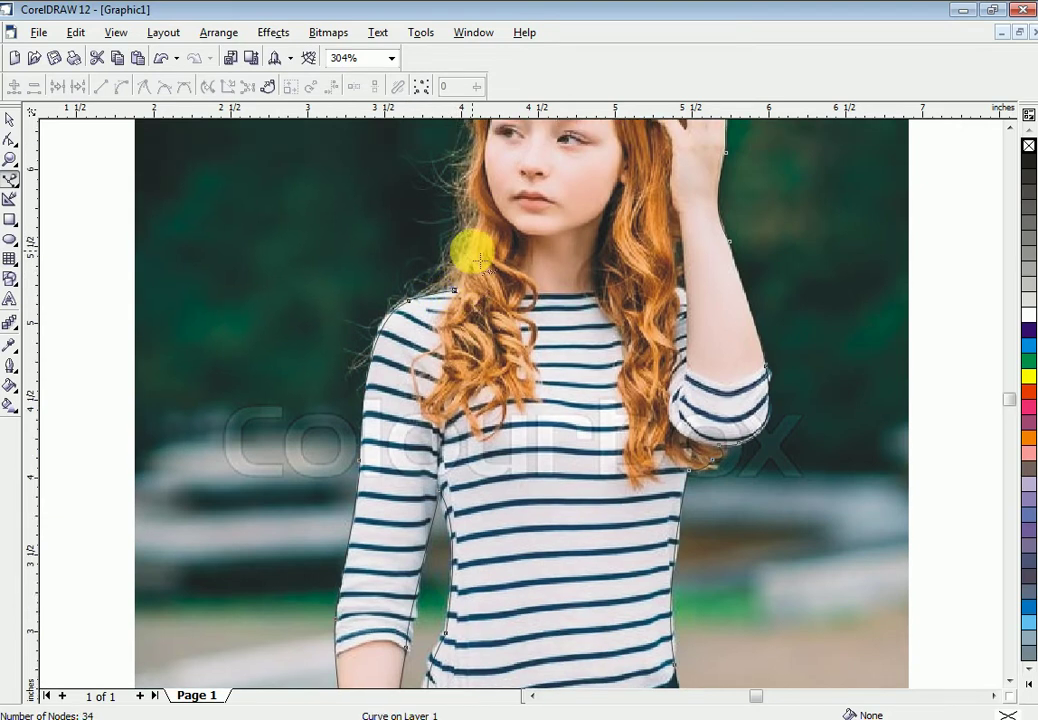
scroll(480, 260, up, 3)
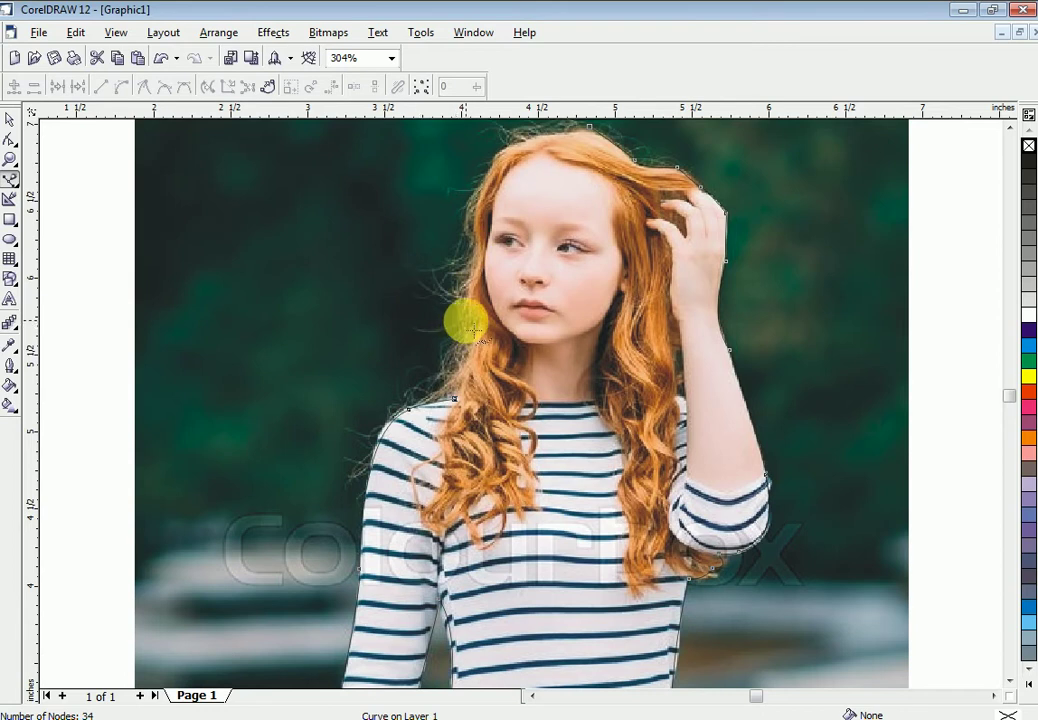
drag(474, 323, 467, 310)
drag(472, 266, 477, 271)
click(553, 198)
scroll(550, 194, up, 2)
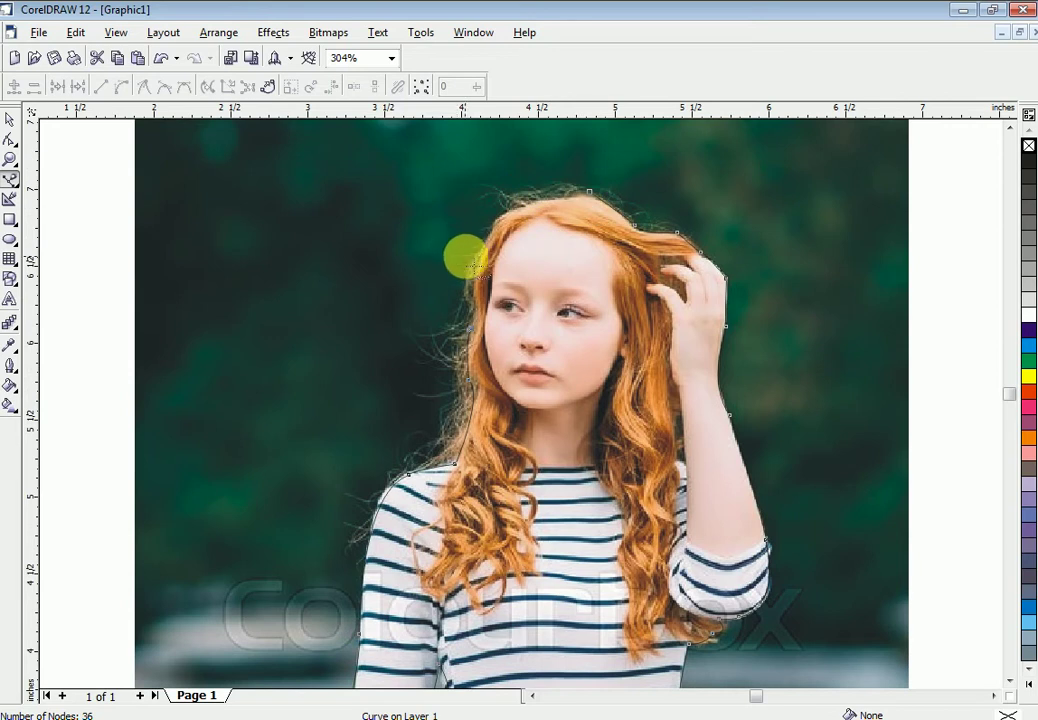
click(478, 257)
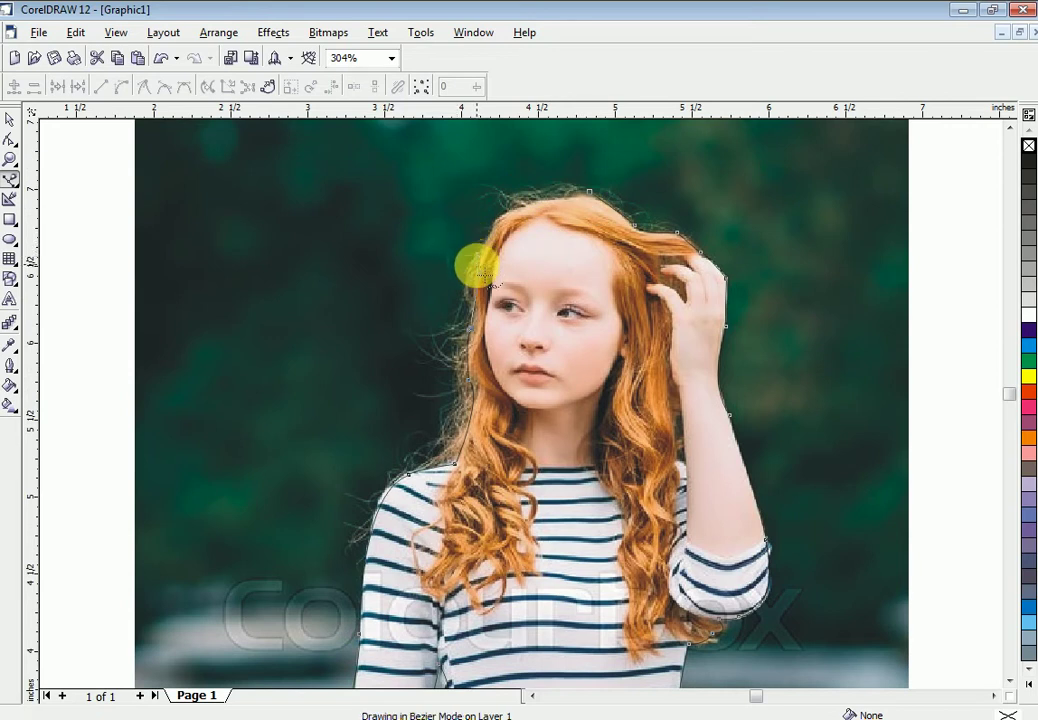
click(478, 286)
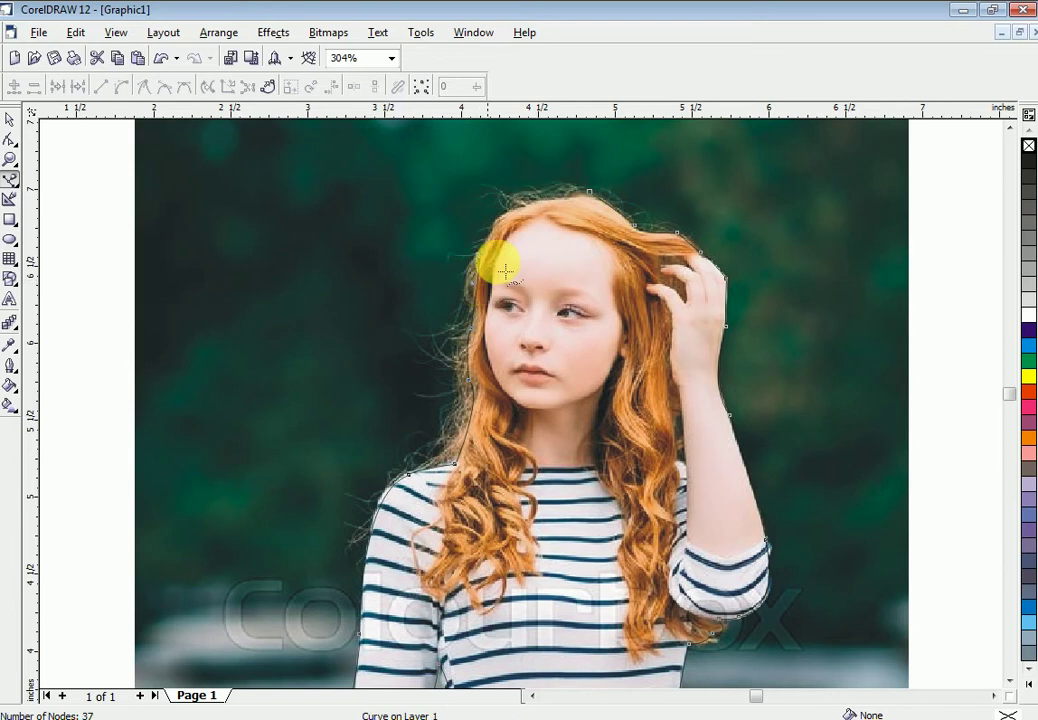
- Carry the outline over the crown of the head and close the curve at its starting node
click(570, 205)
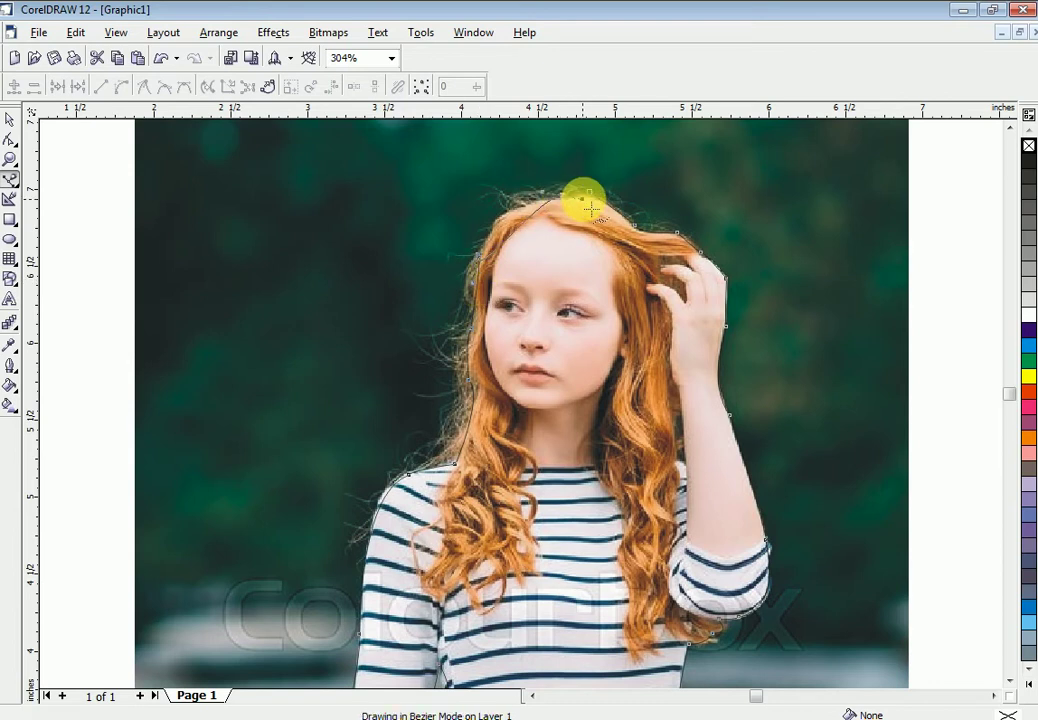
mouse_move(643, 181)
mouse_down()
mouse_move(658, 174)
mouse_move(641, 190)
mouse_move(649, 197)
mouse_move(577, 203)
mouse_move(561, 190)
mouse_up()
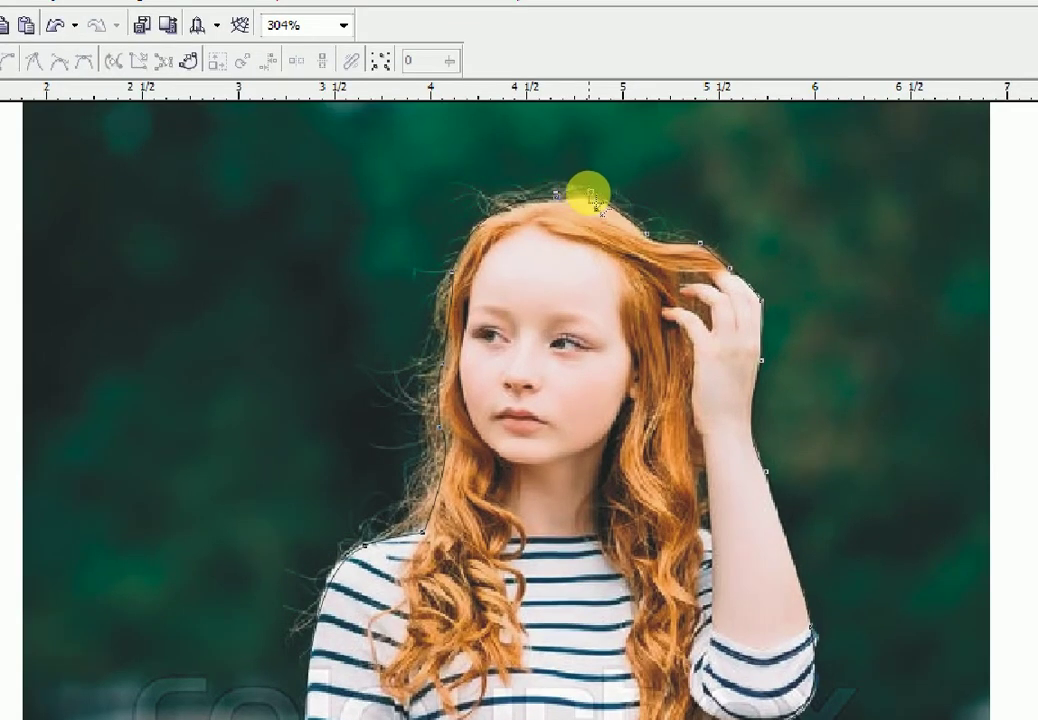
click(591, 194)
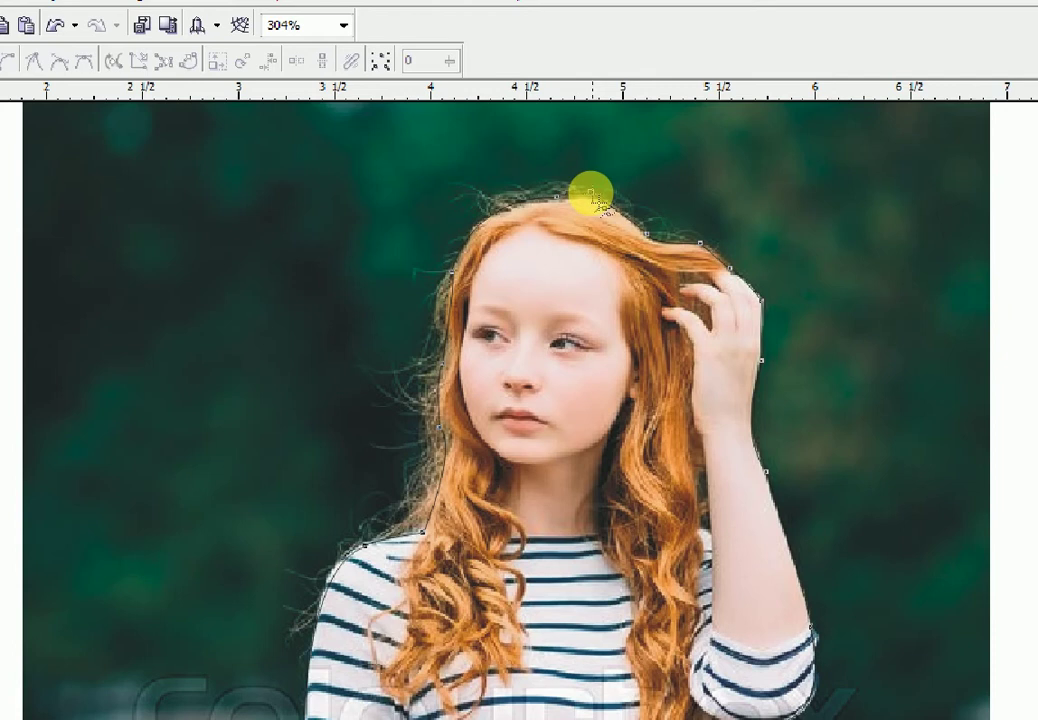
key(alt+F4)
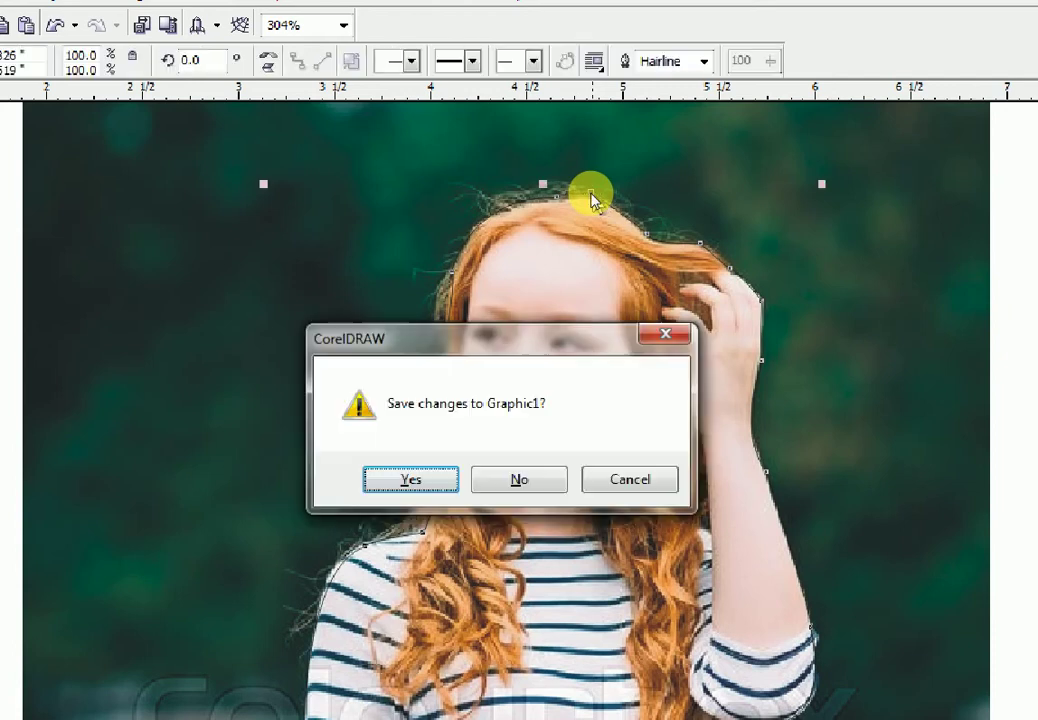
key(Escape)
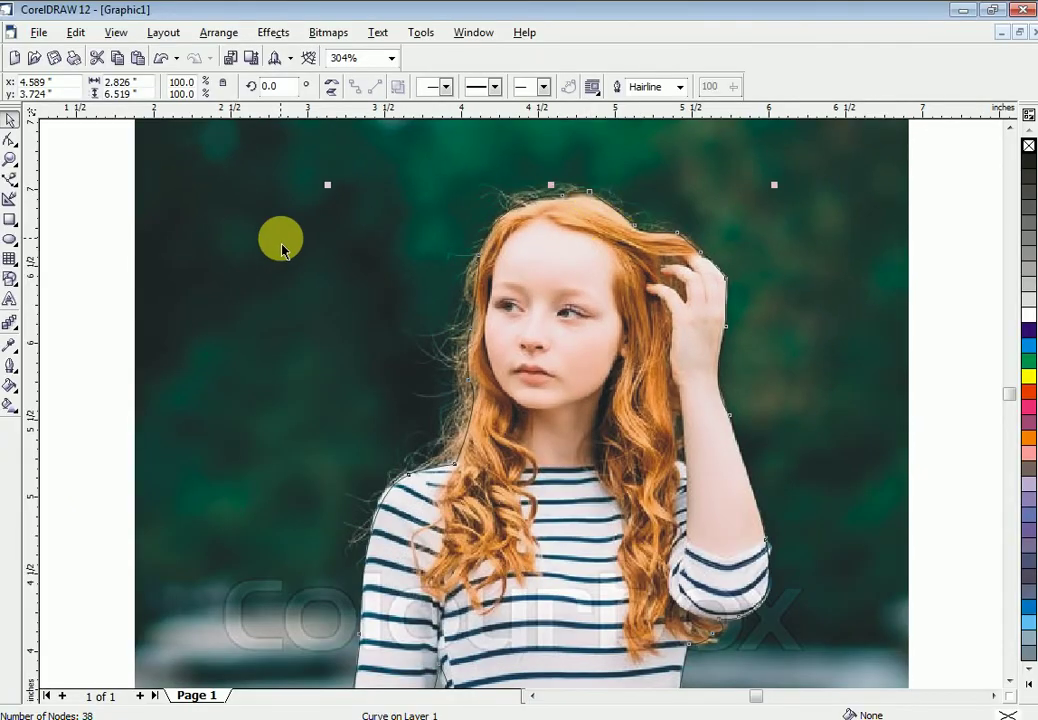
- Set the outline width of the closed silhouette curve to 8.0 pt
key(F12)
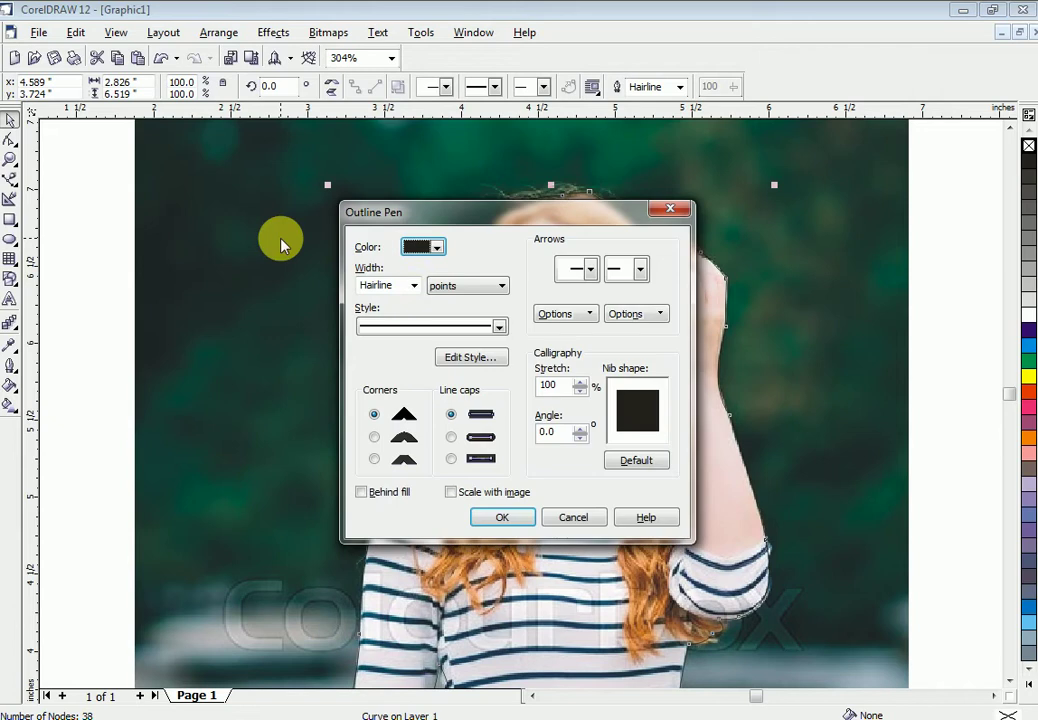
click(413, 288)
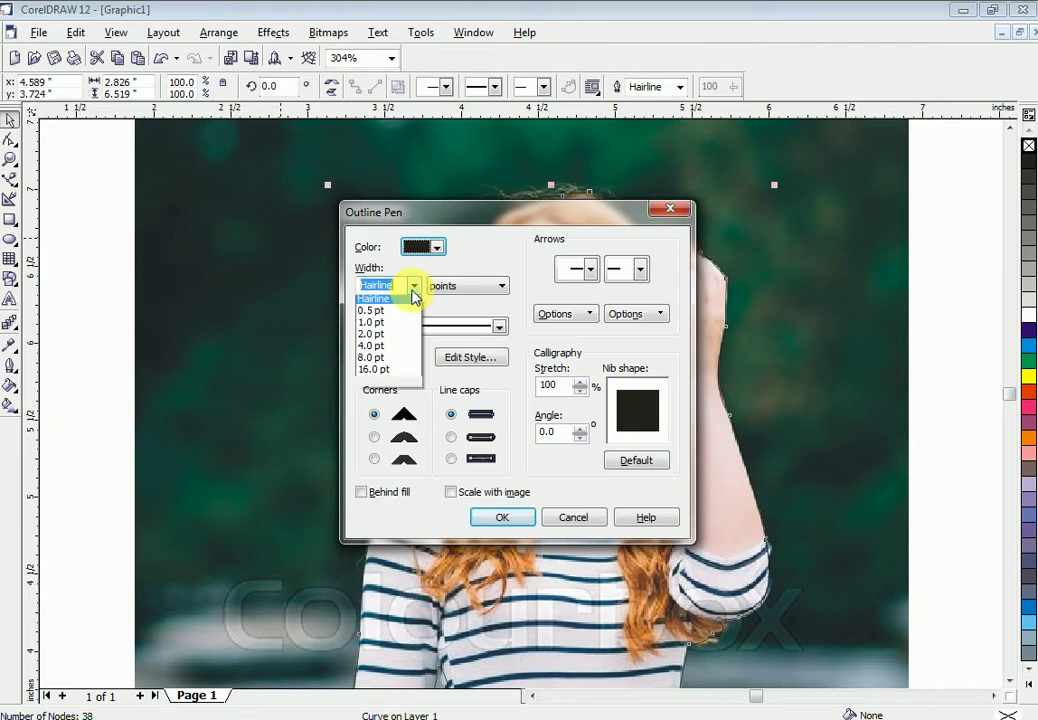
click(382, 374)
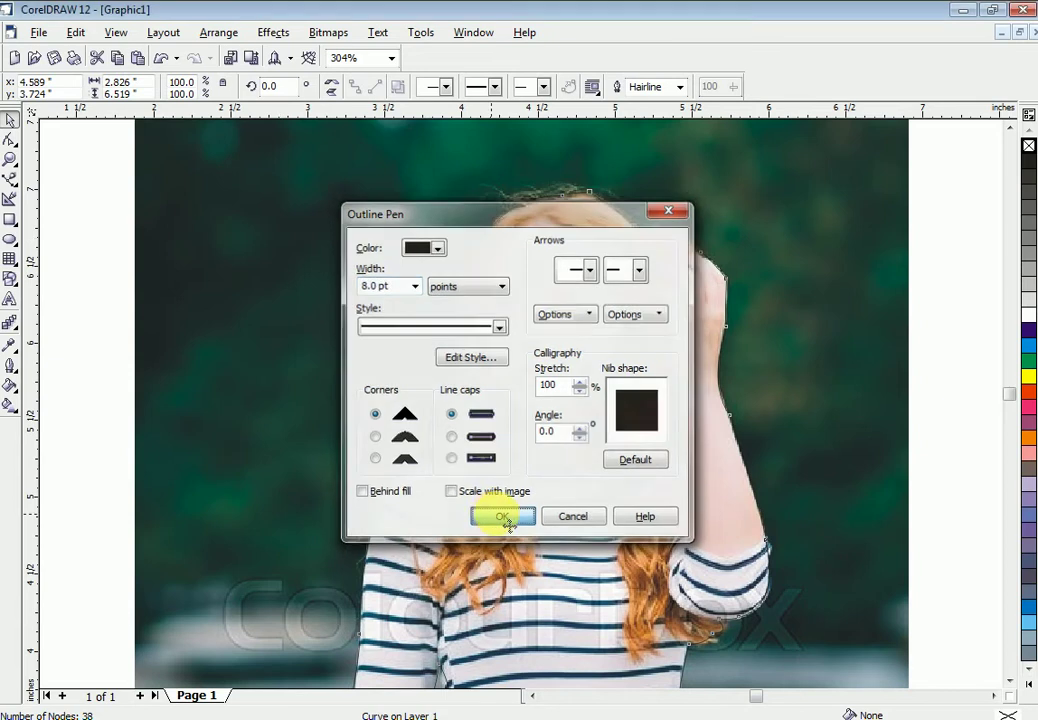
click(495, 518)
- Select the photo and PowerClip it inside the girl's silhouette curve
key(shift+F4)
key(F2)
drag(573, 219, 336, 345)
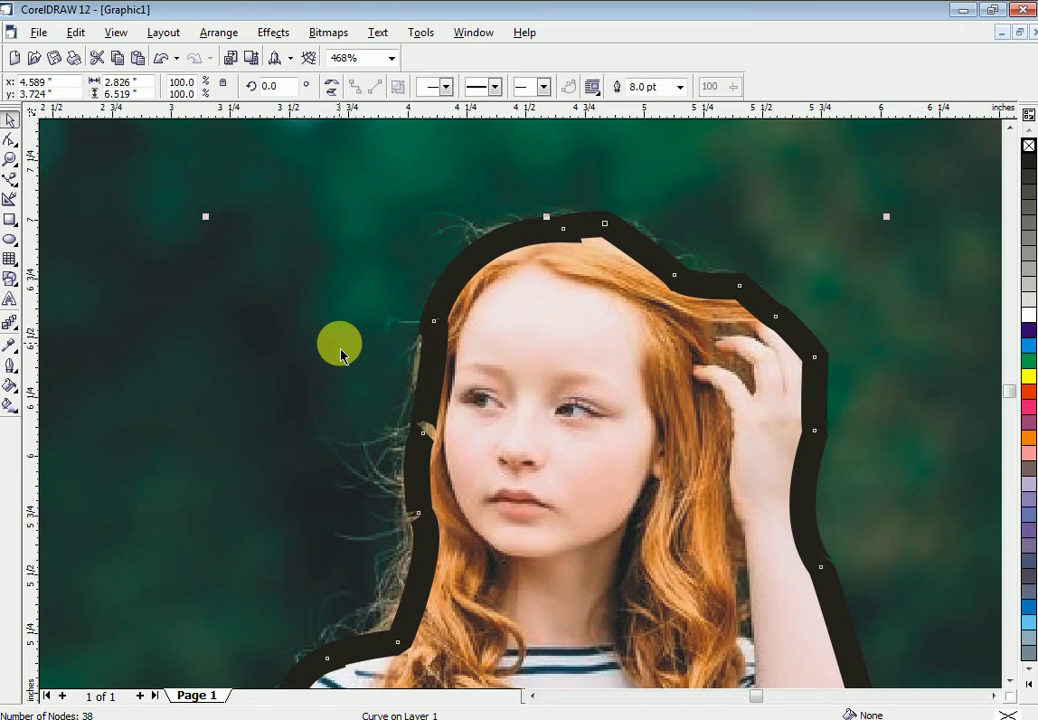
click(295, 287)
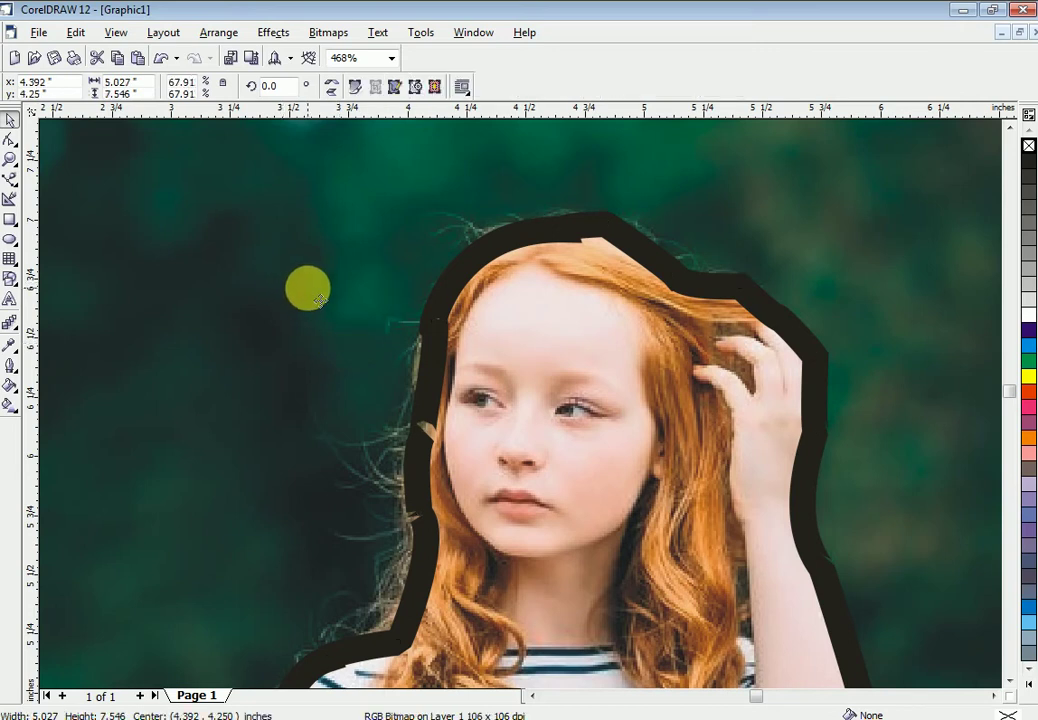
key(shift+F4)
click(642, 269)
click(563, 232)
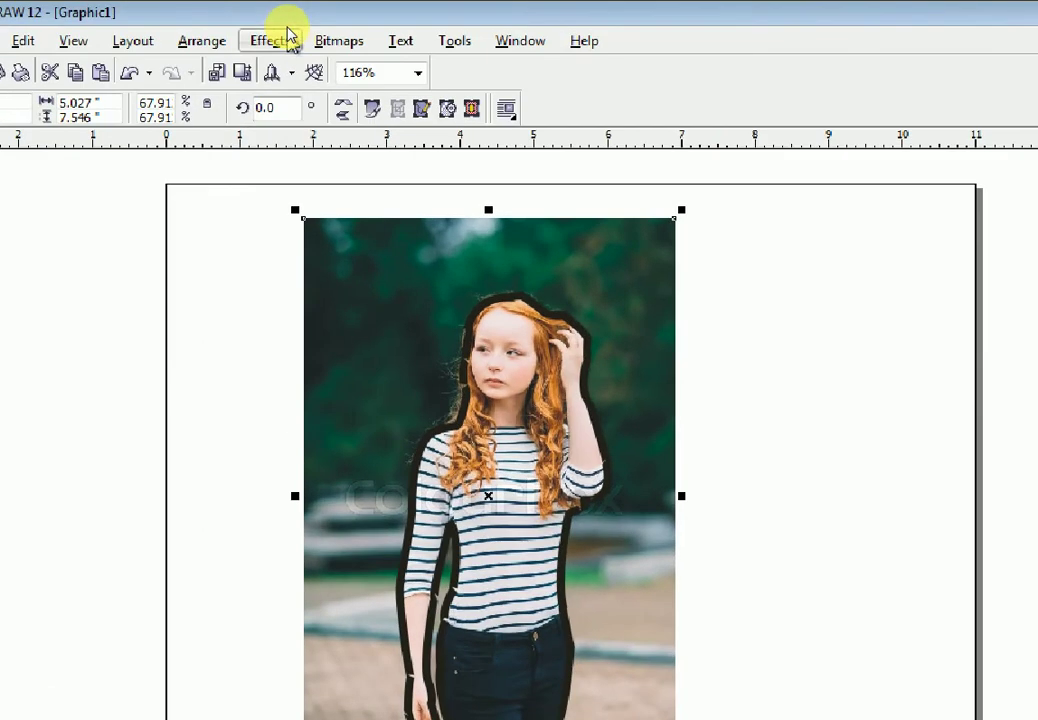
click(285, 33)
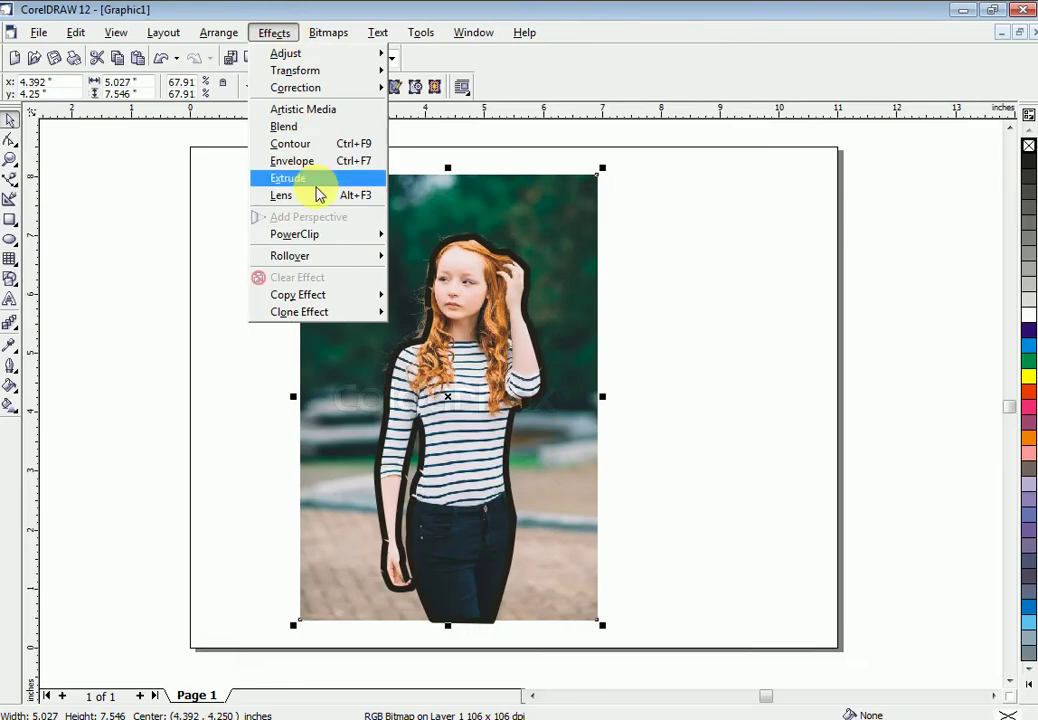
mouse_move(335, 238)
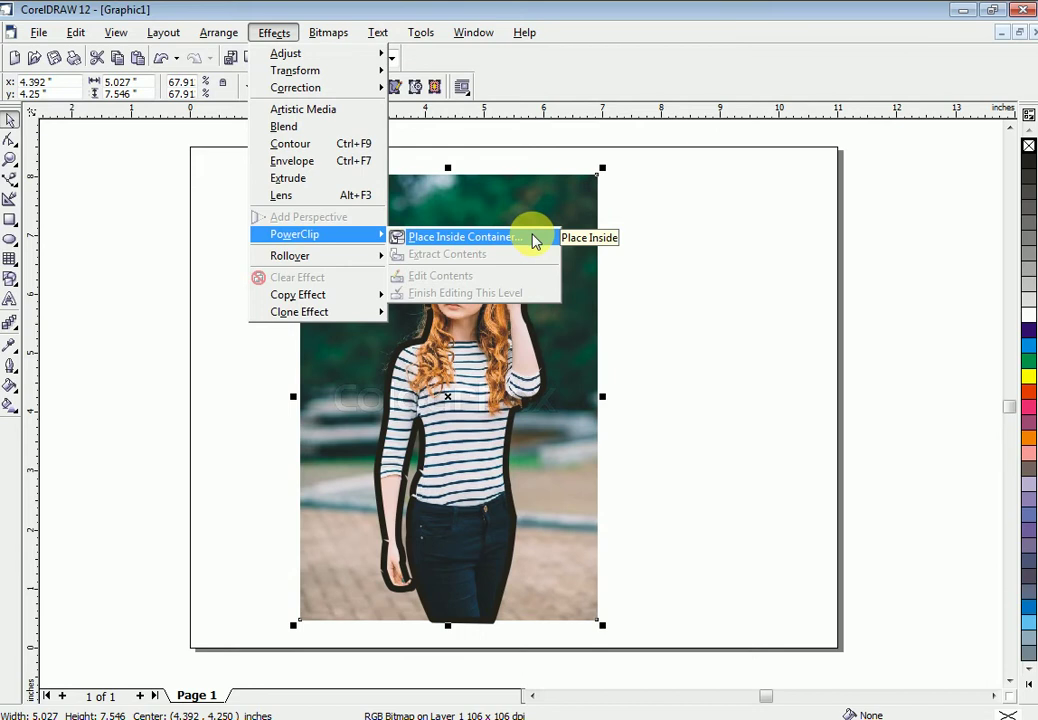
click(533, 240)
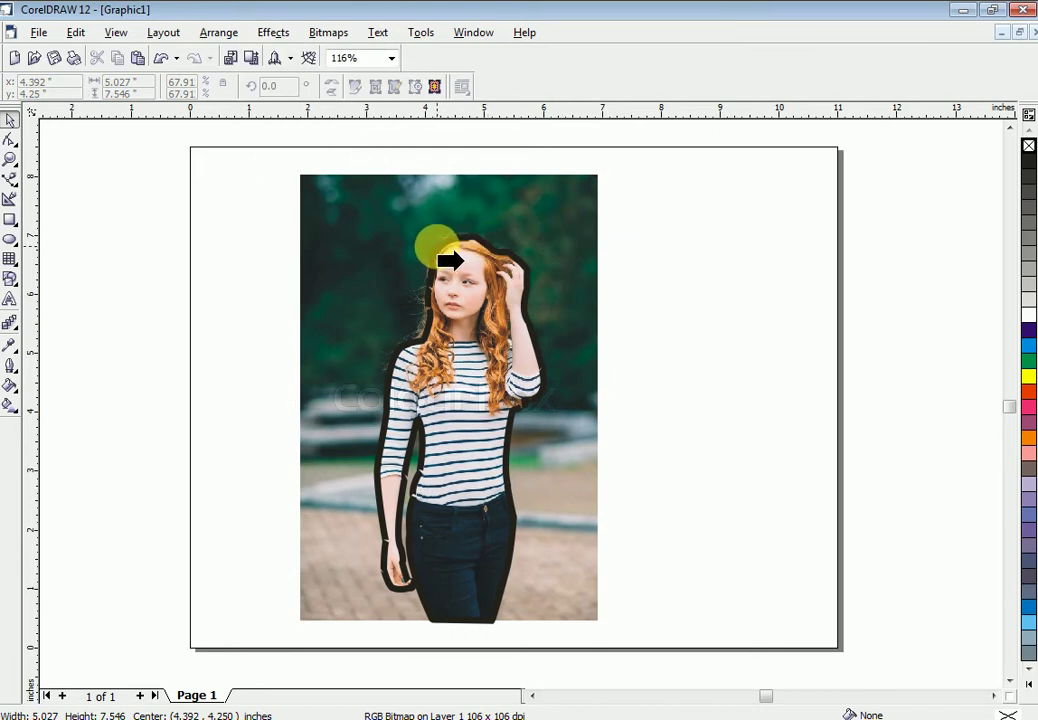
click(449, 260)
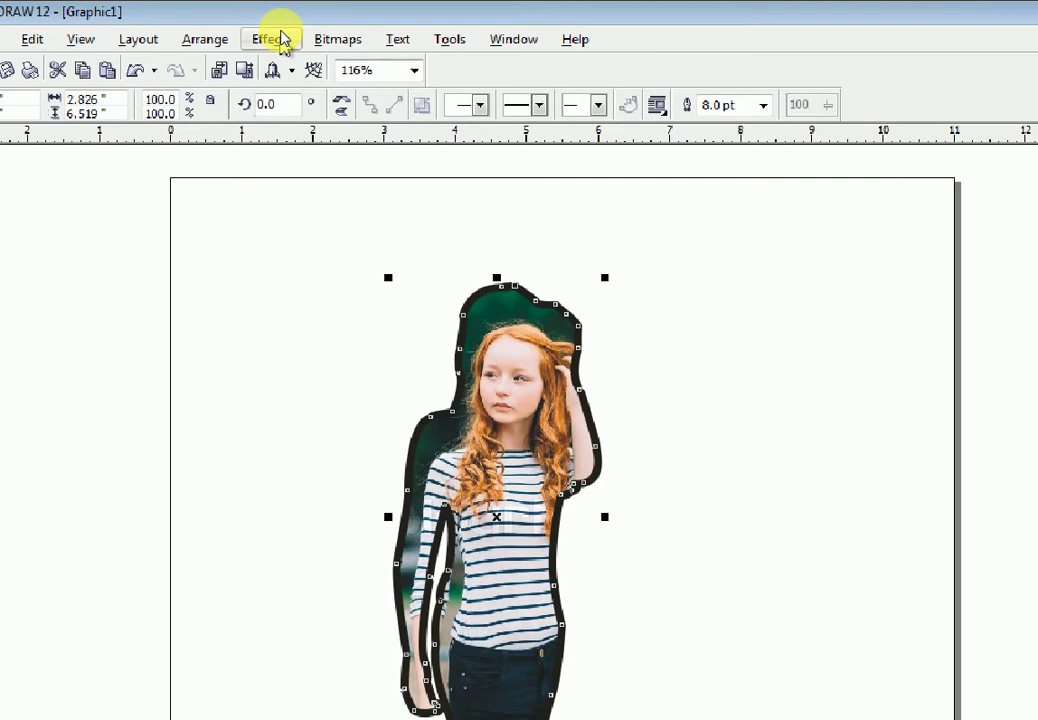
- Open the PowerClip contents for editing and move the photo until the girl lines up with the silhouette outline
click(284, 33)
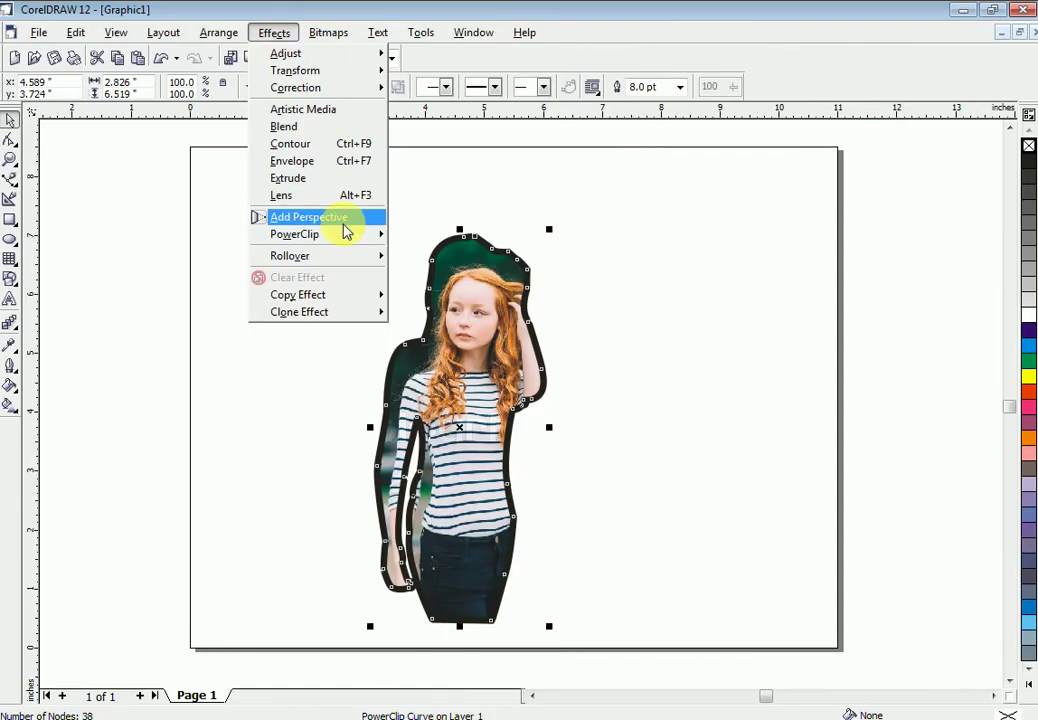
mouse_move(358, 297)
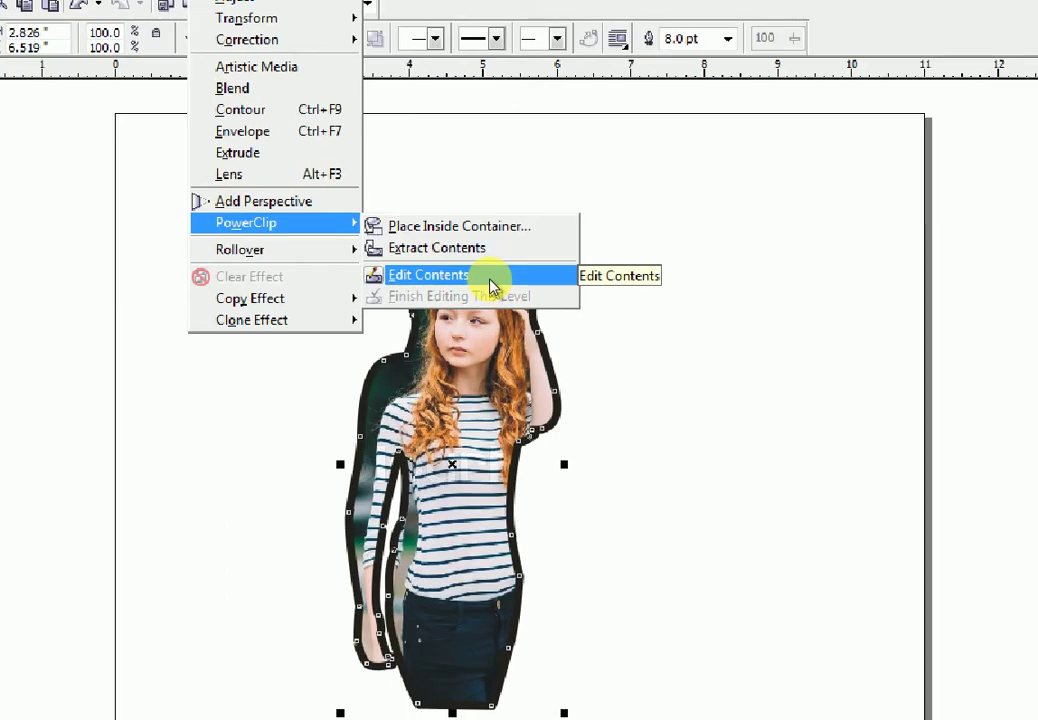
click(490, 285)
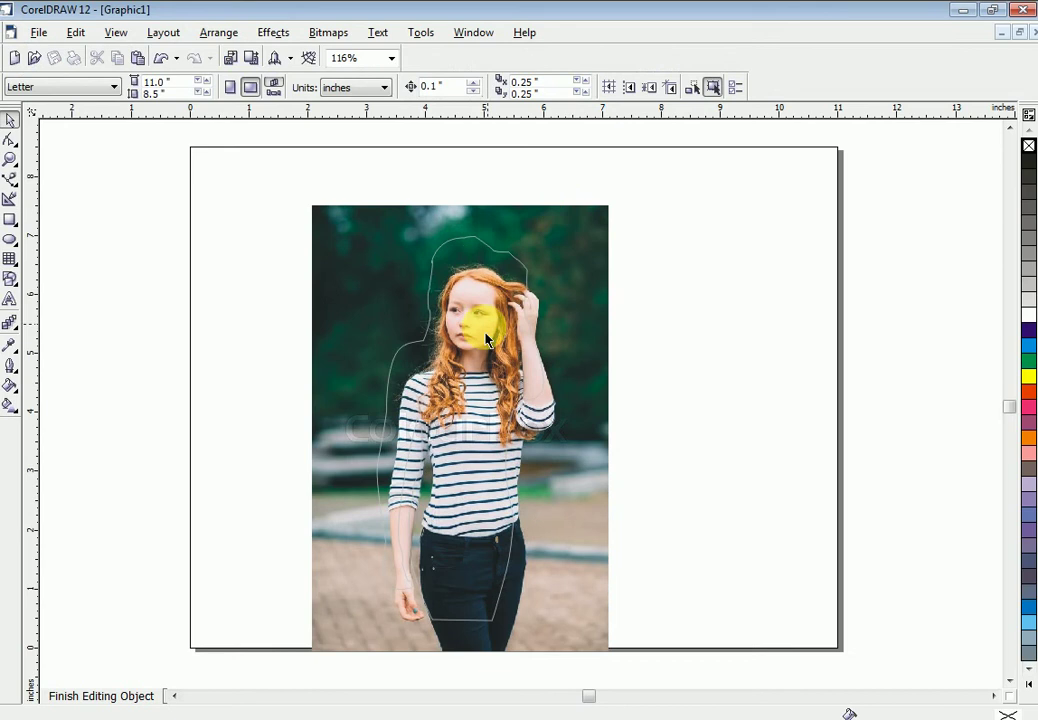
click(471, 357)
mouse_move(476, 316)
mouse_down()
mouse_move(470, 302)
mouse_move(485, 338)
mouse_up()
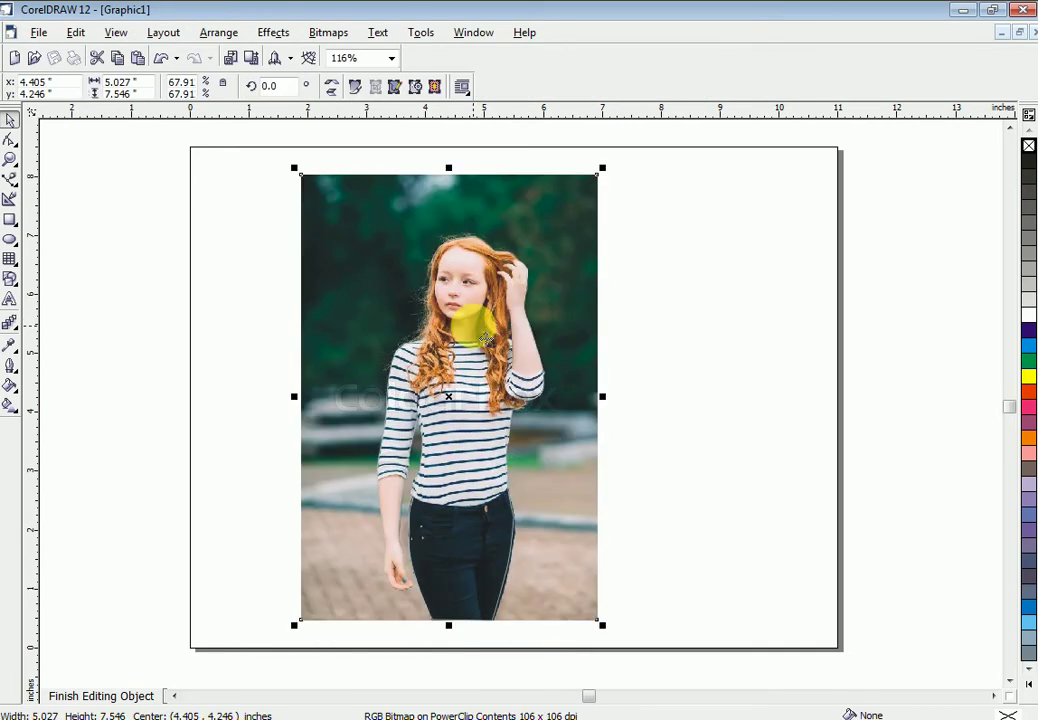
click(486, 339)
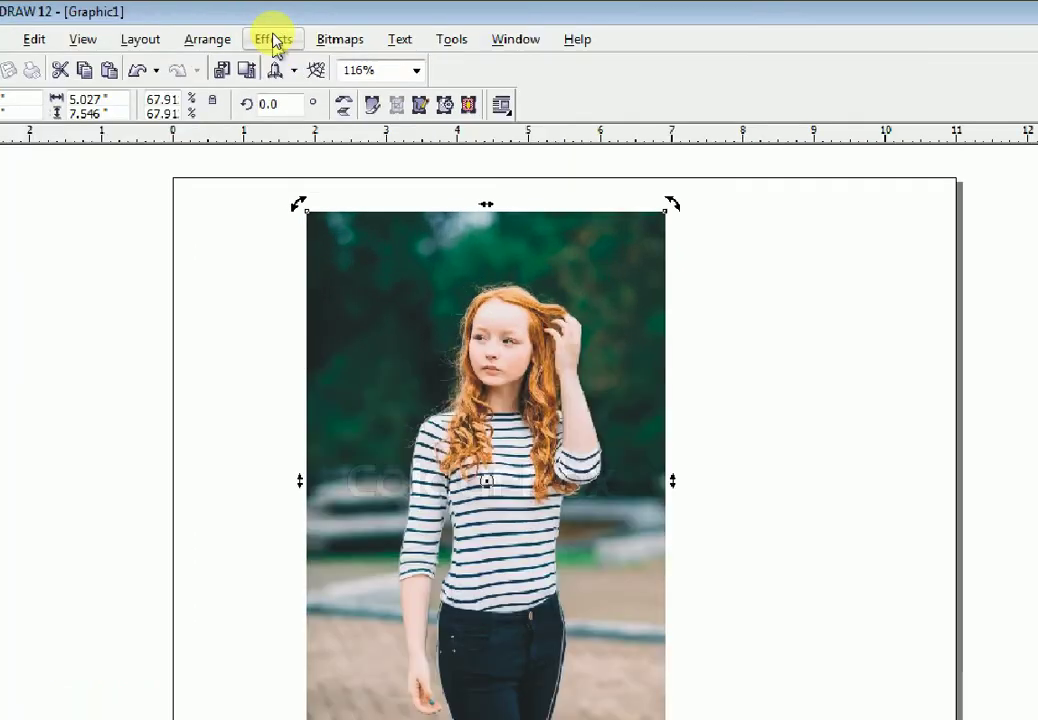
- Finish editing the PowerClip contents
click(273, 33)
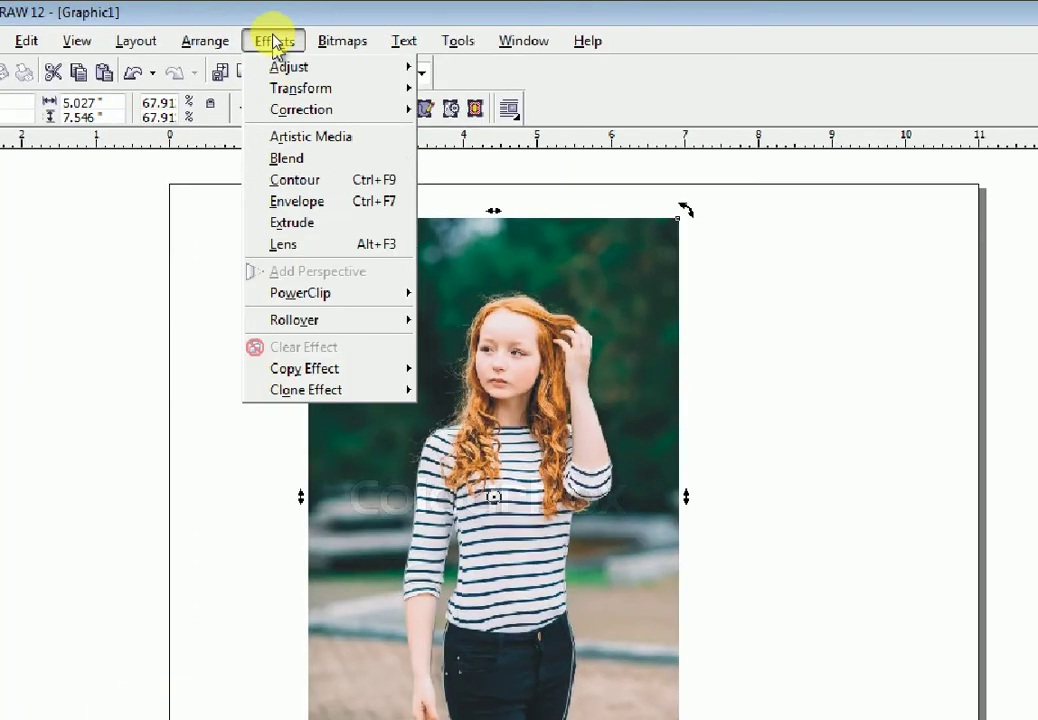
mouse_move(360, 296)
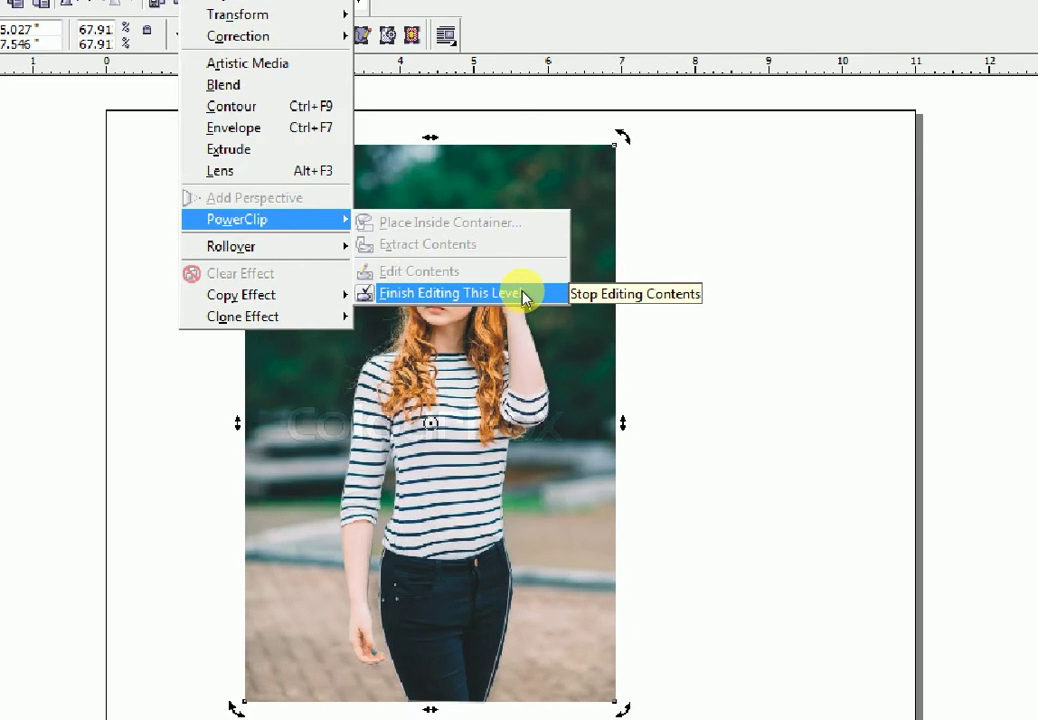
click(522, 294)
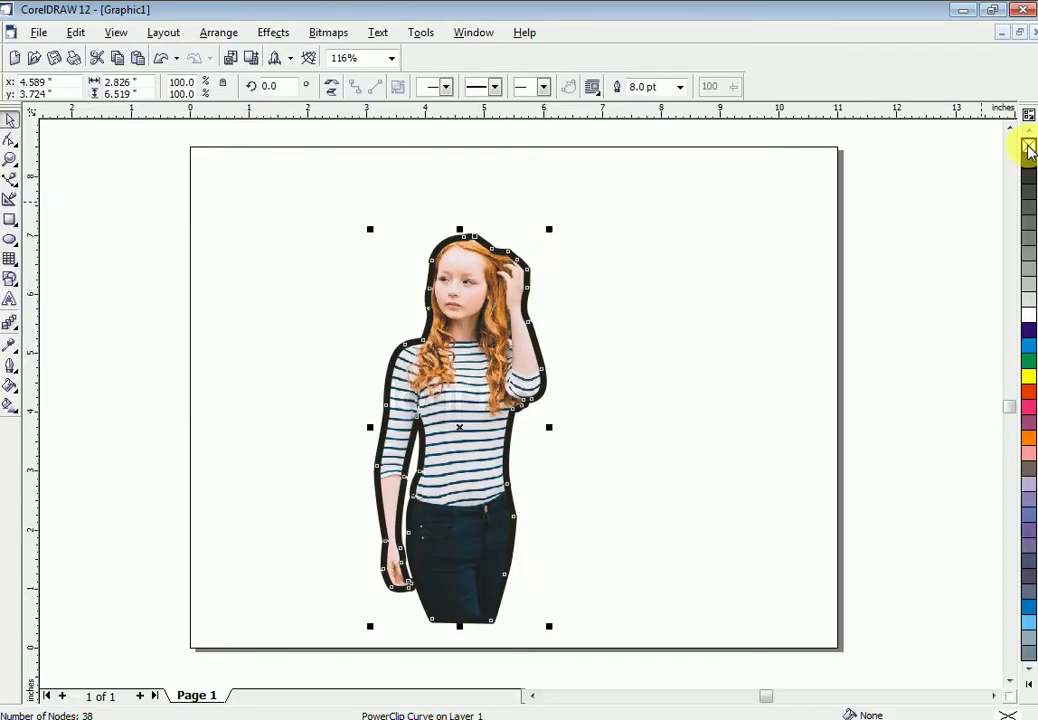
- Remove the outline from the clipped figure and move it about 1.4 inches right and 0.5 inches up on the page
right_click(1030, 148)
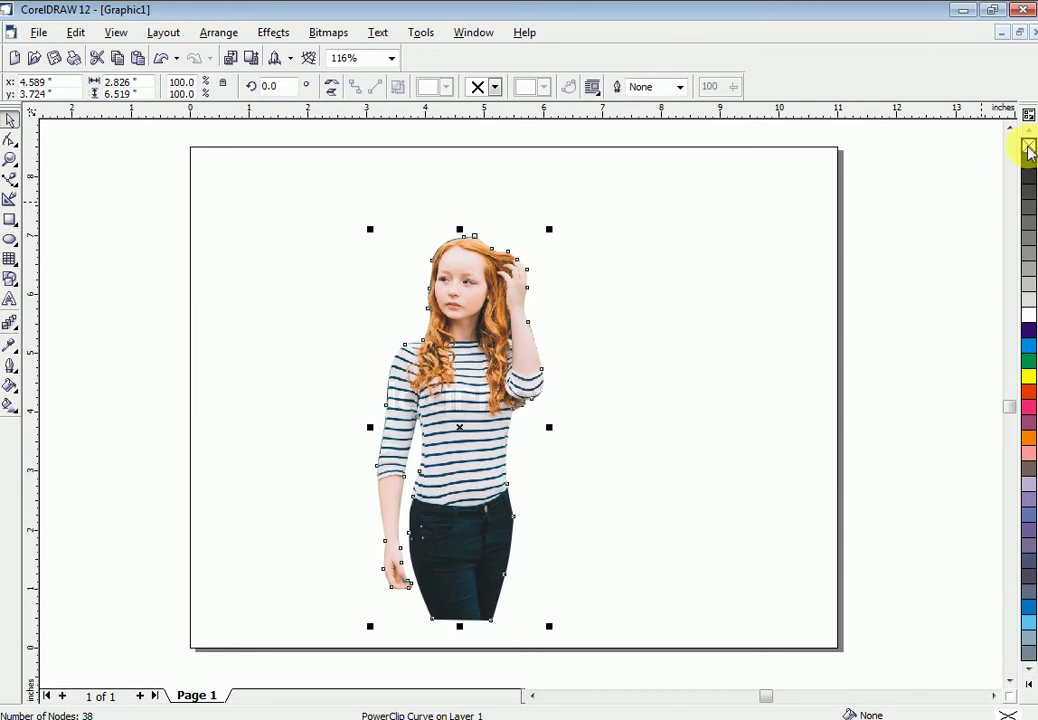
click(776, 294)
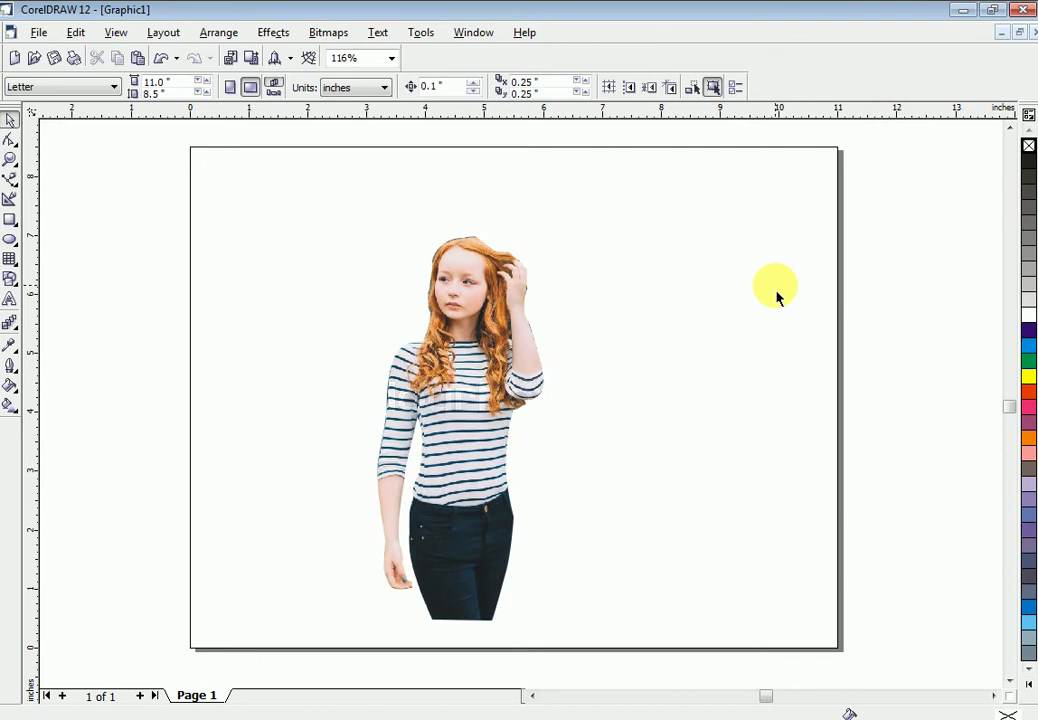
drag(481, 410, 586, 350)
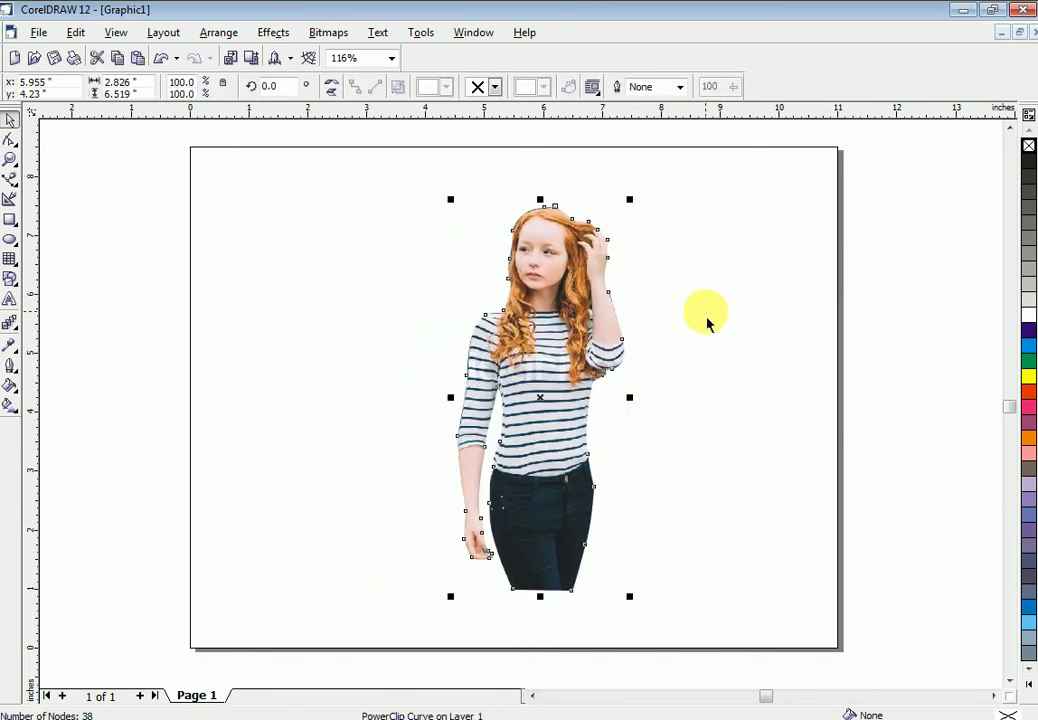